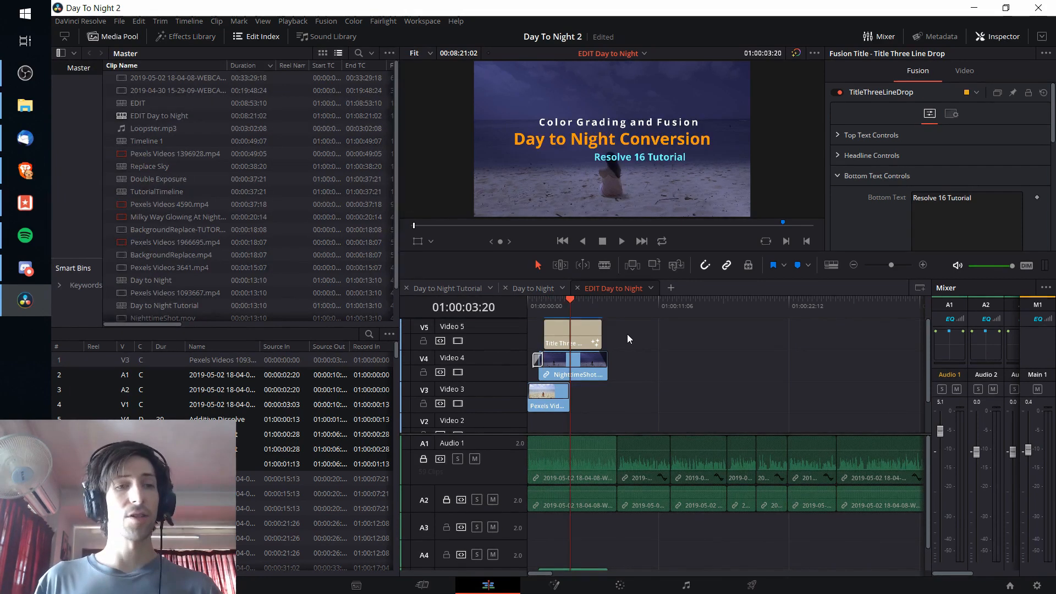
Step: Start exporting the EDIT Day to Night timeline and set the file type to FCP 7 XML V5
{"action": "left_click", "coordinate": [118, 25]}
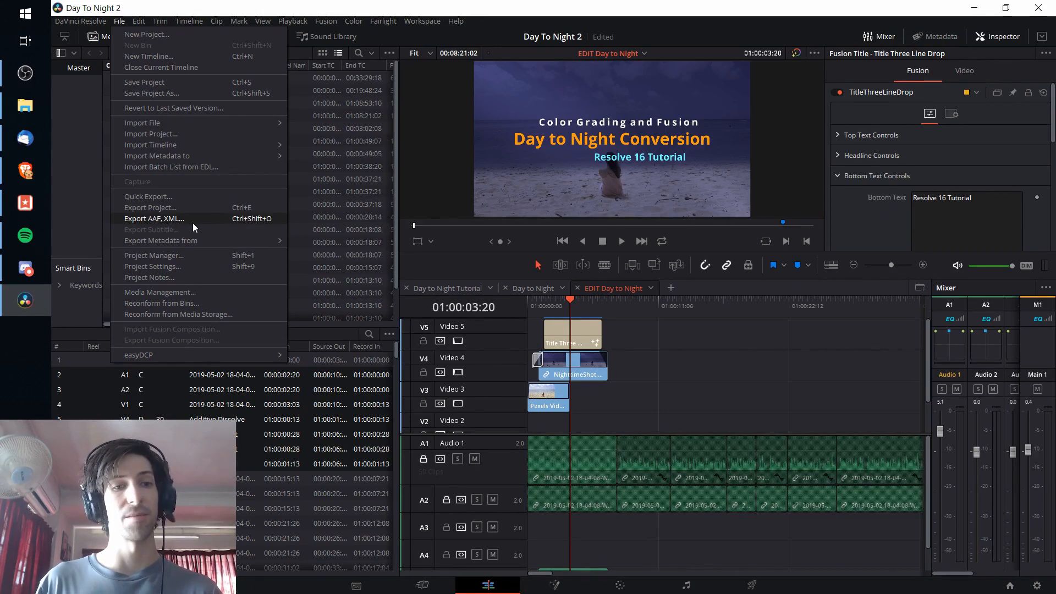
{"action": "mouse_move", "coordinate": [191, 148]}
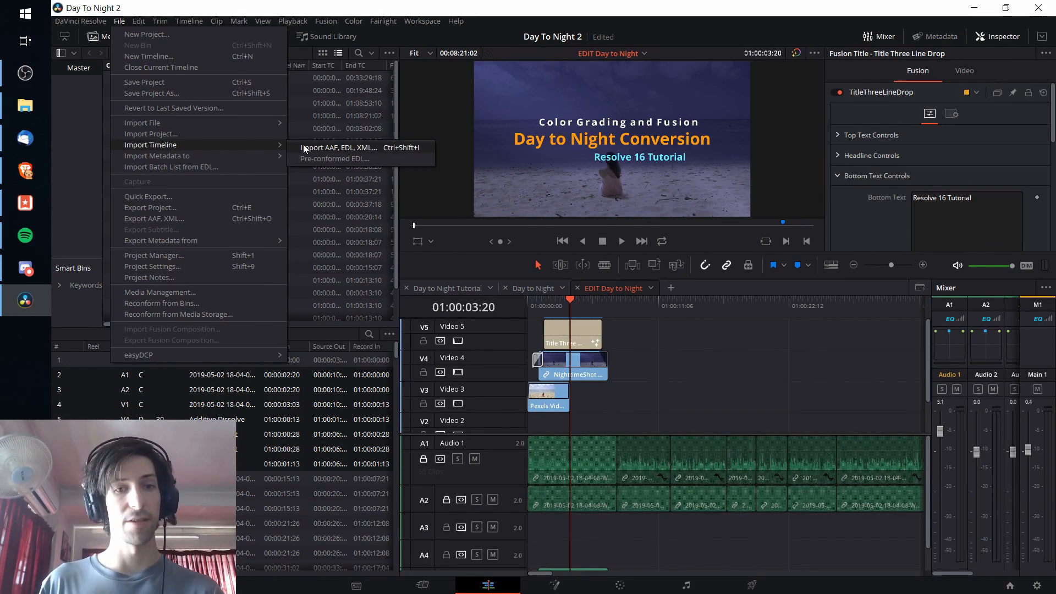
{"action": "left_click", "coordinate": [220, 219]}
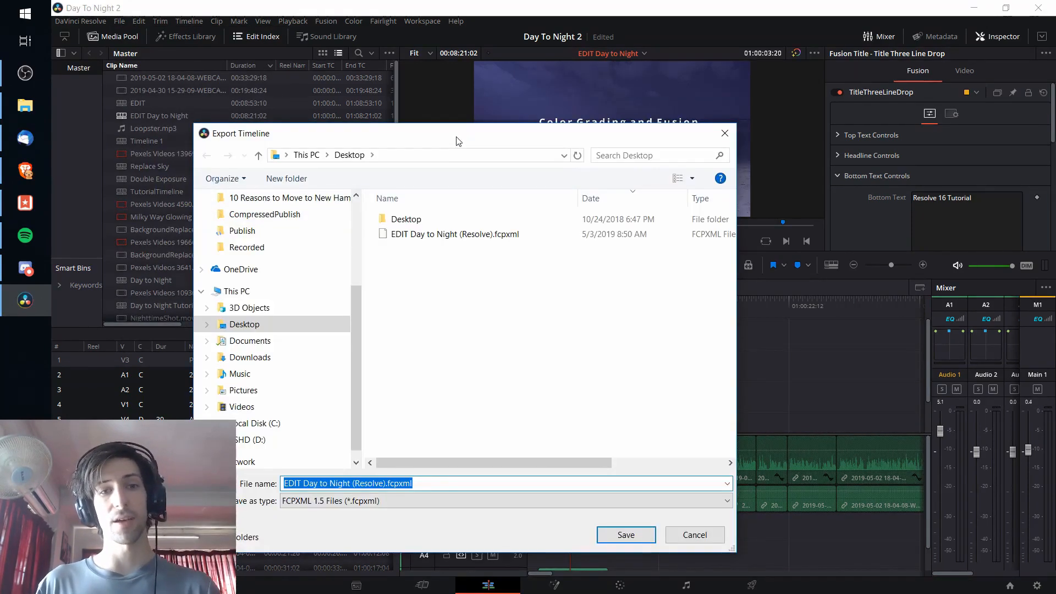
{"action": "left_click_drag", "start_coordinate": [456, 141], "coordinate": [486, 108]}
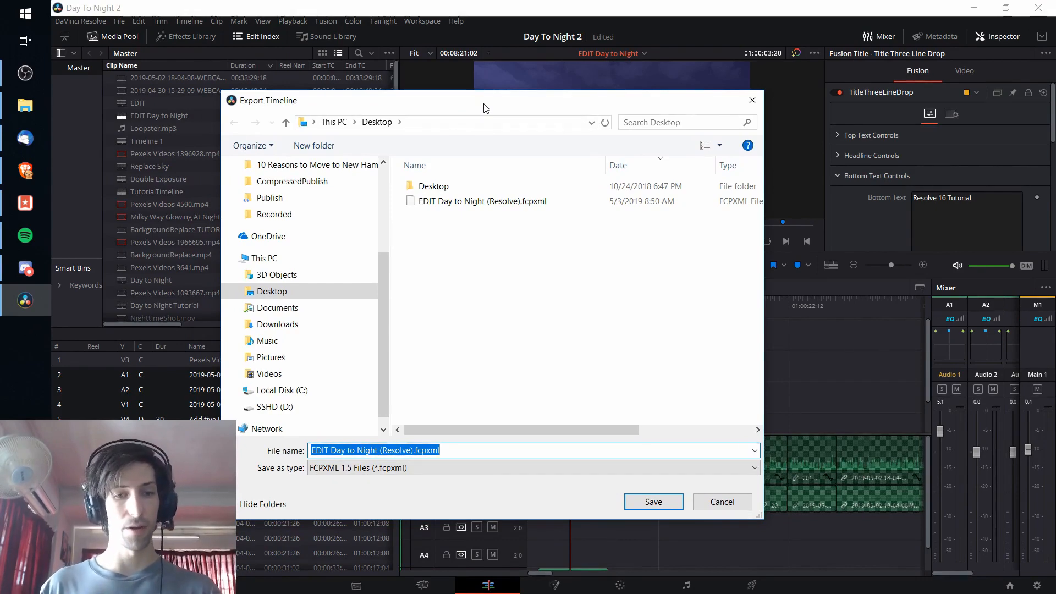
{"action": "left_click", "coordinate": [480, 310]}
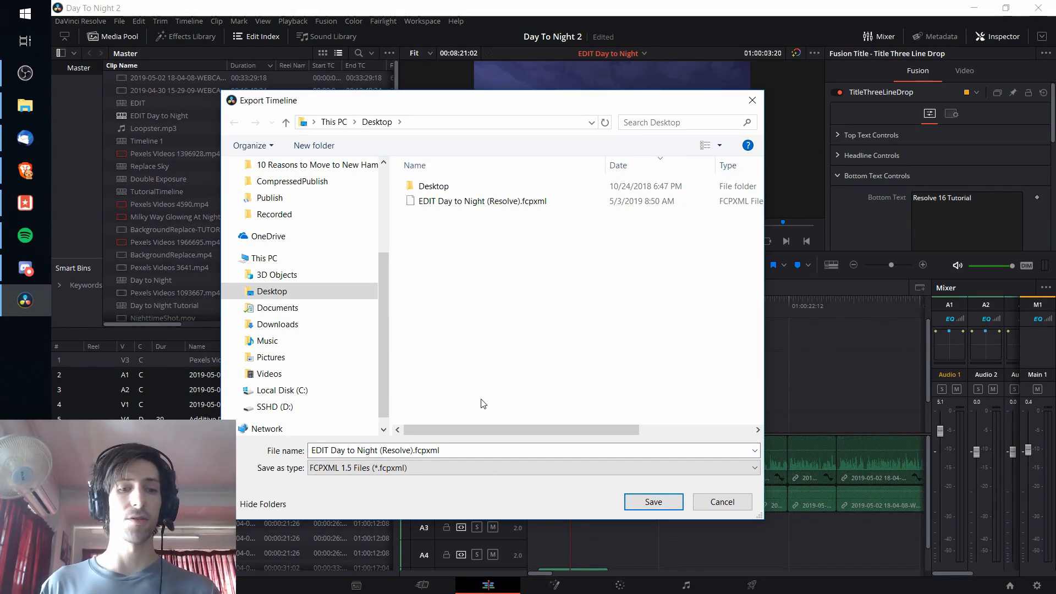
{"action": "left_click", "coordinate": [415, 472]}
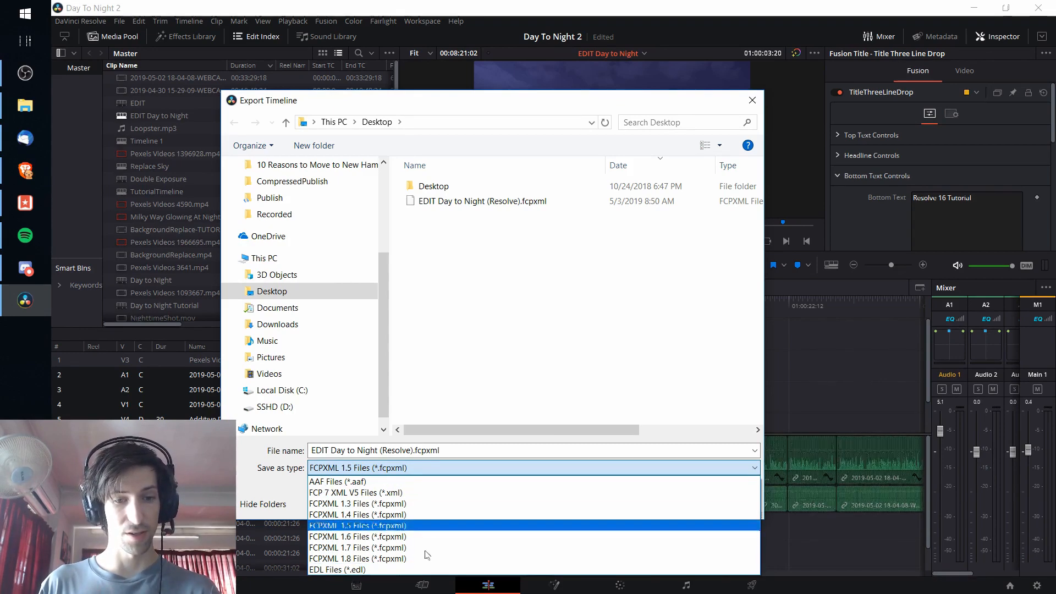
{"action": "left_click", "coordinate": [434, 495]}
{"action": "left_click", "coordinate": [419, 469]}
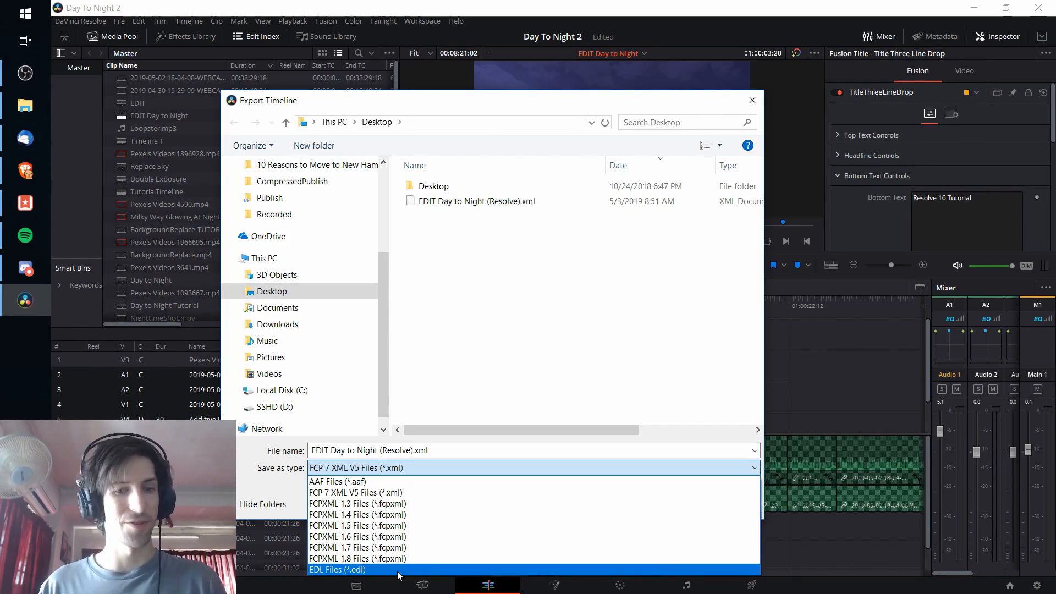
{"action": "left_click", "coordinate": [408, 493]}
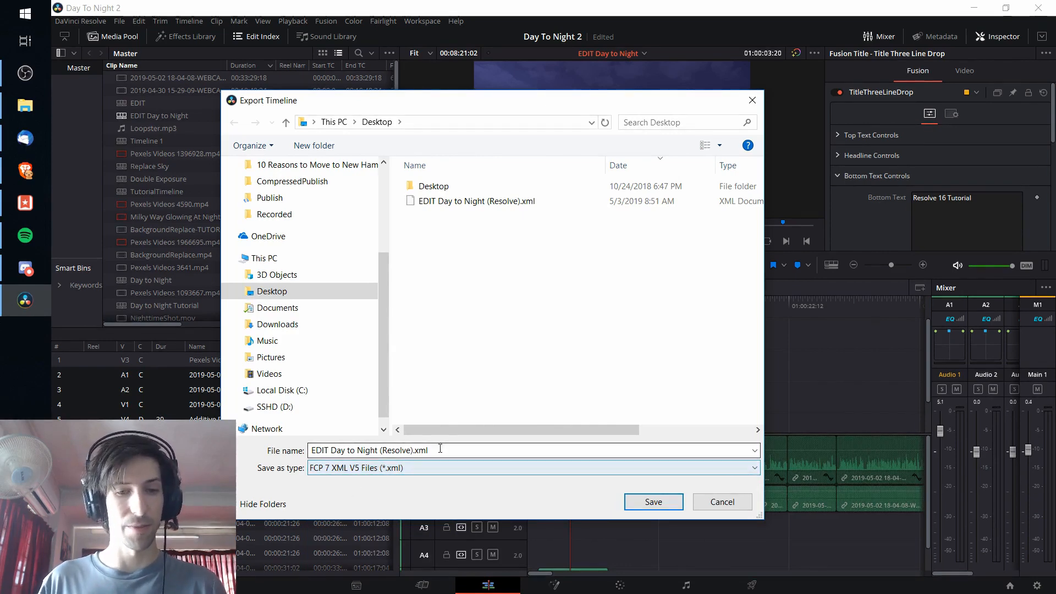
Step: Name the timeline export TUTORIAL.xml and save it to the Desktop
{"action": "left_click", "coordinate": [415, 451]}
{"action": "left_click", "coordinate": [414, 451]}
{"action": "key", "text": "shift+Home"}
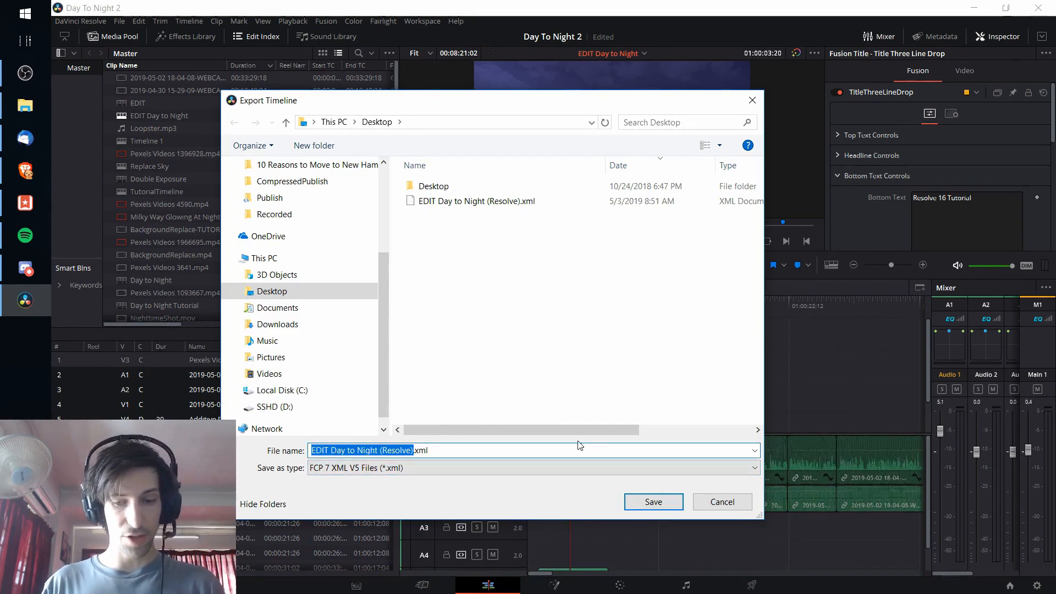
{"action": "type", "text": "TUTORIAL"}
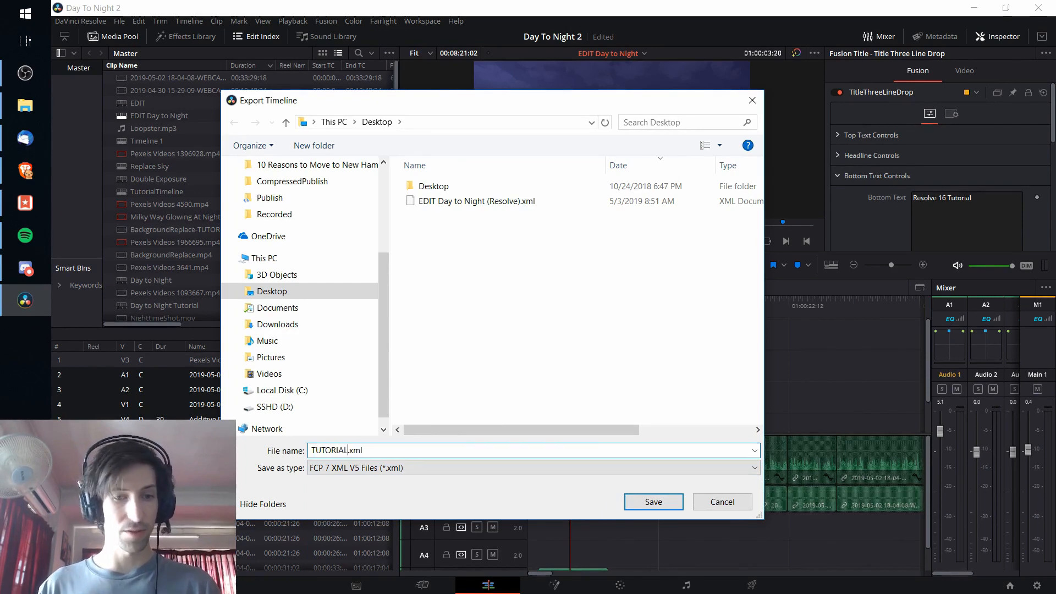
{"action": "key", "text": "ctrl+a"}
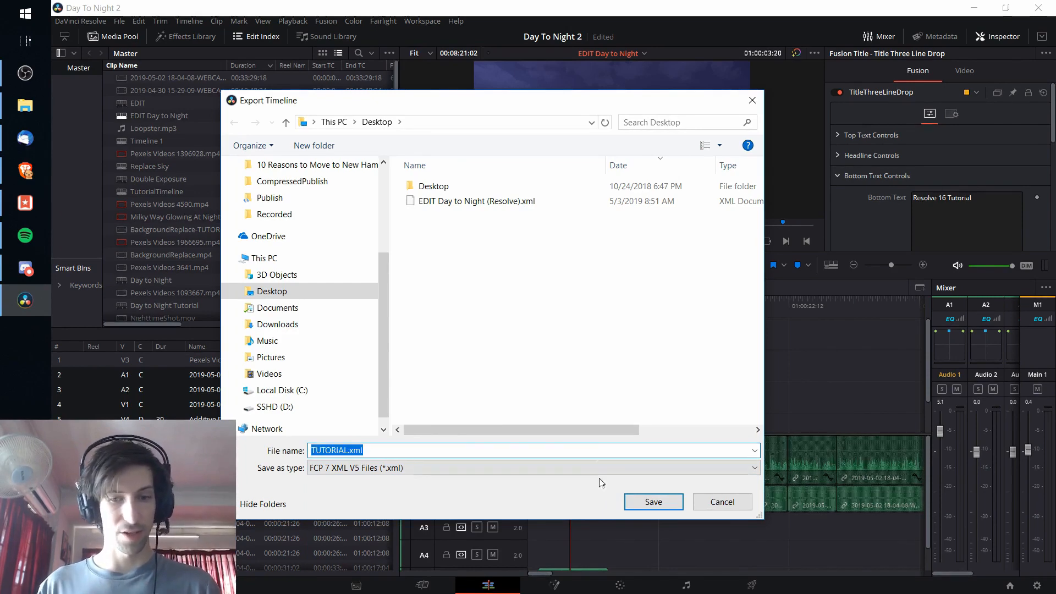
{"action": "left_click", "coordinate": [648, 502]}
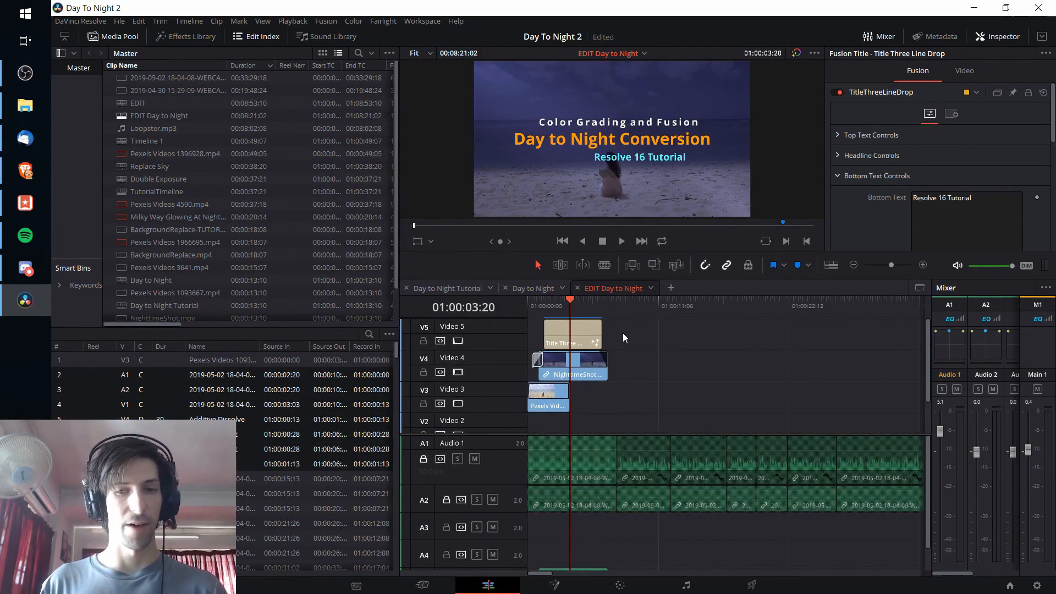
Step: Open the title clip on Video 5 in Fusion and collapse its TitleThreeLineDrop group into a single node
{"action": "left_click", "coordinate": [593, 336]}
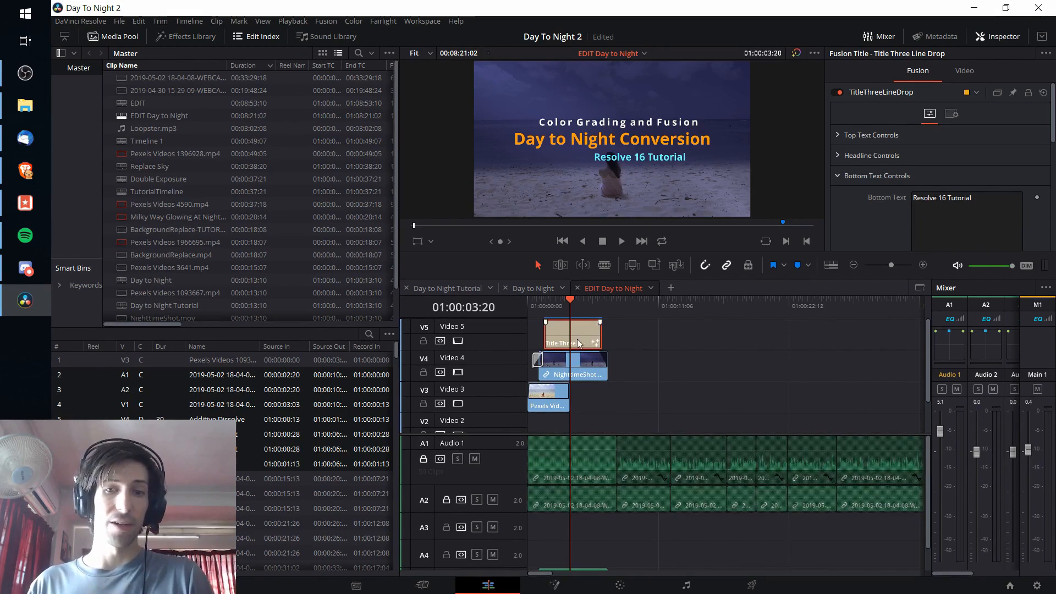
{"action": "left_click", "coordinate": [554, 585]}
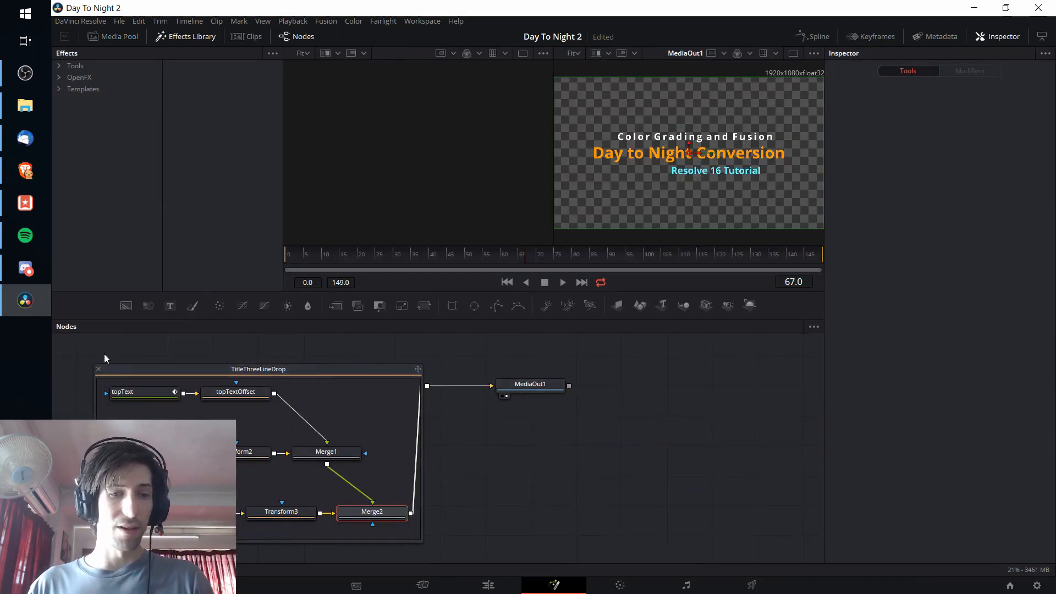
{"action": "left_click", "coordinate": [99, 369]}
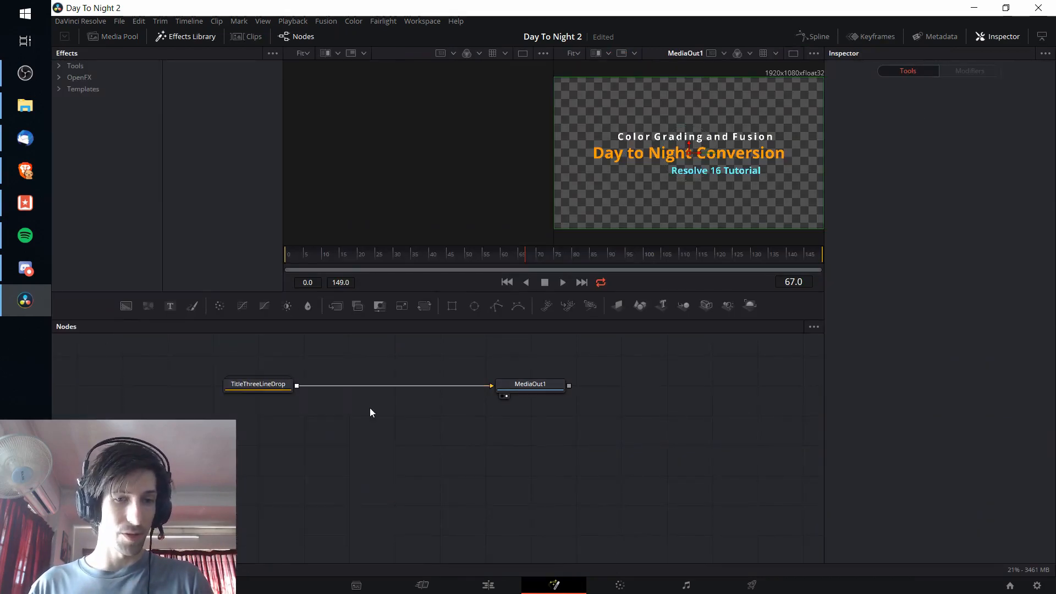
{"action": "left_click_drag", "start_coordinate": [254, 384], "coordinate": [294, 385]}
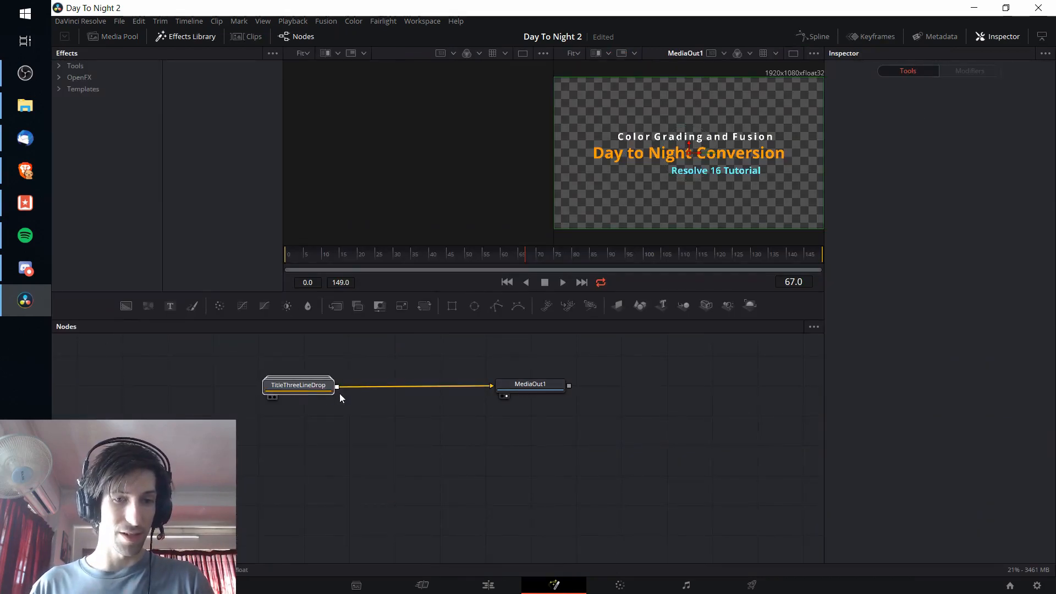
{"action": "left_click", "coordinate": [250, 360]}
{"action": "double_click", "coordinate": [305, 388]}
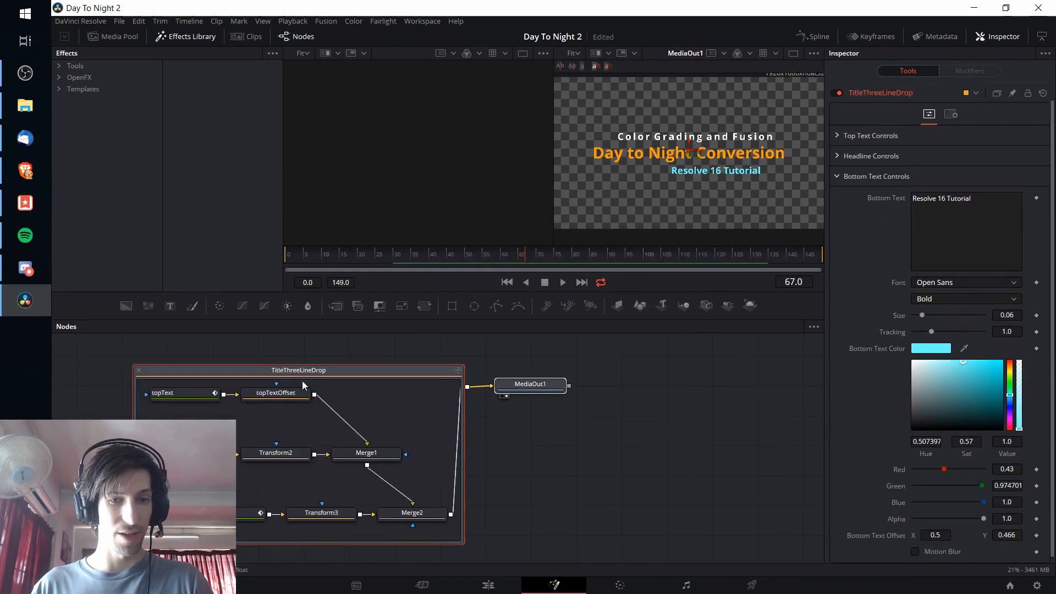
{"action": "left_click", "coordinate": [138, 370]}
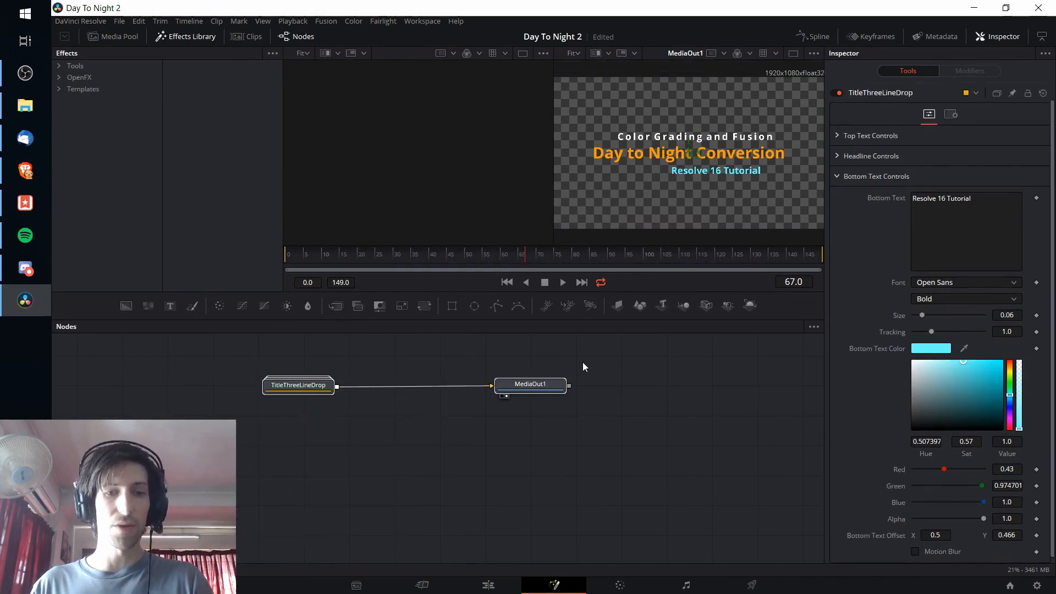
Step: Save the TitleThreeLineDrop node's settings to the Desktop as a settings file named TUTORIALFUSIONIMPORT
{"action": "right_click", "coordinate": [314, 392]}
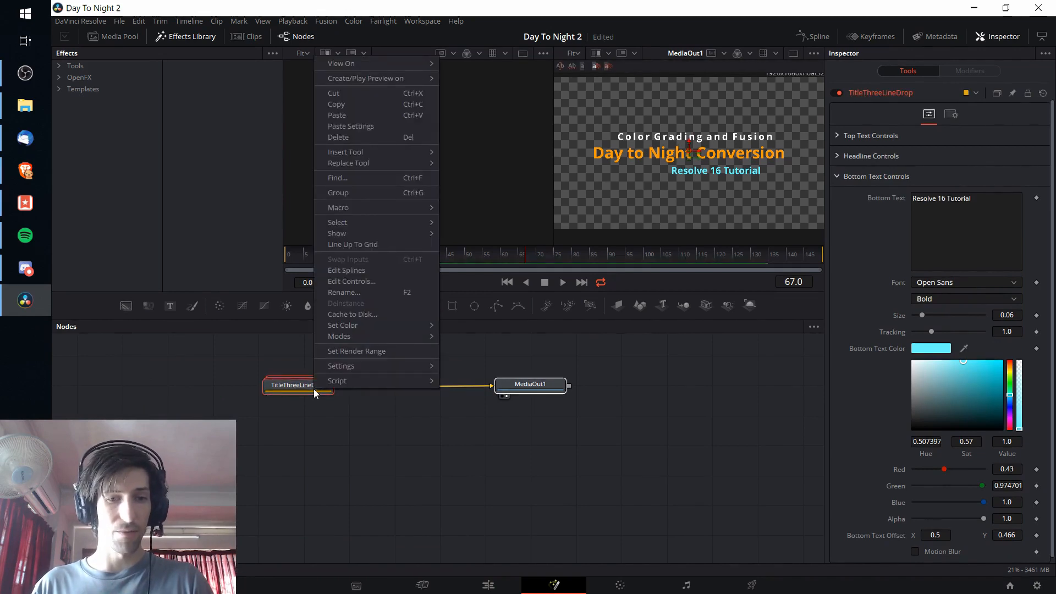
{"action": "mouse_move", "coordinate": [353, 369]}
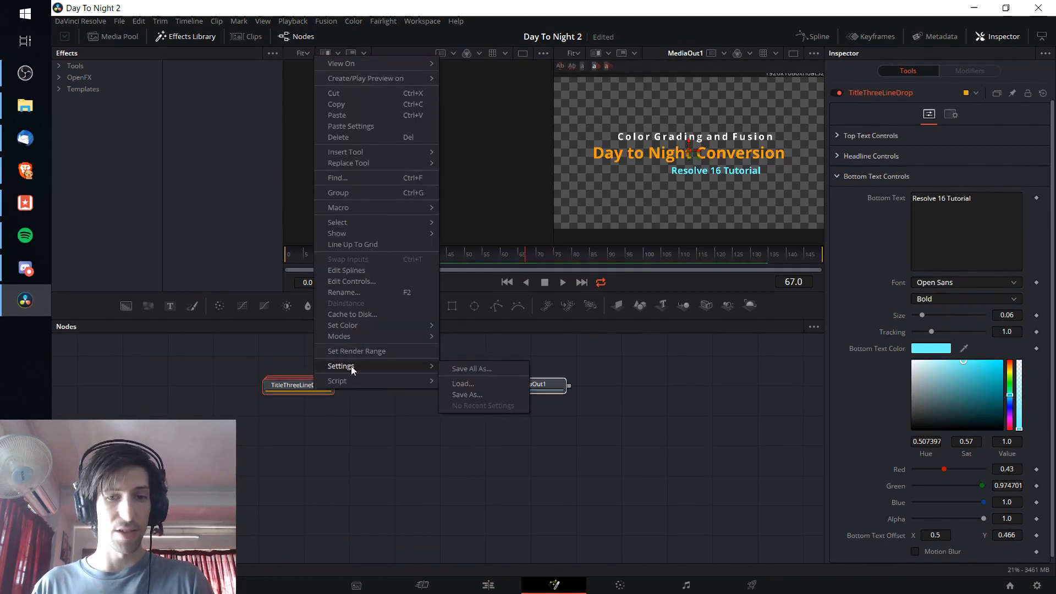
{"action": "left_click", "coordinate": [507, 394]}
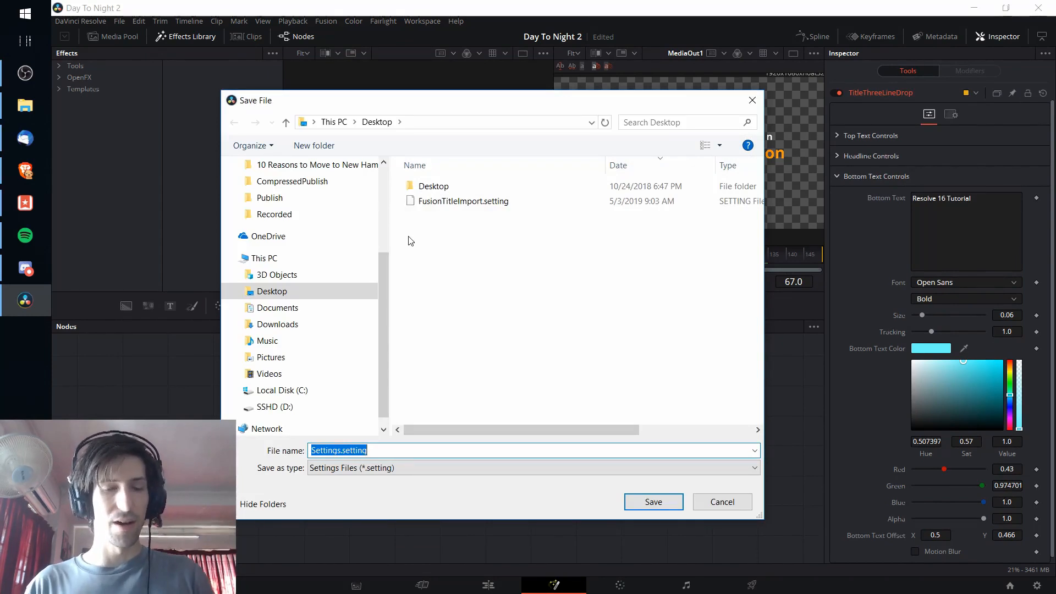
{"action": "type", "text": "TUTORI"}
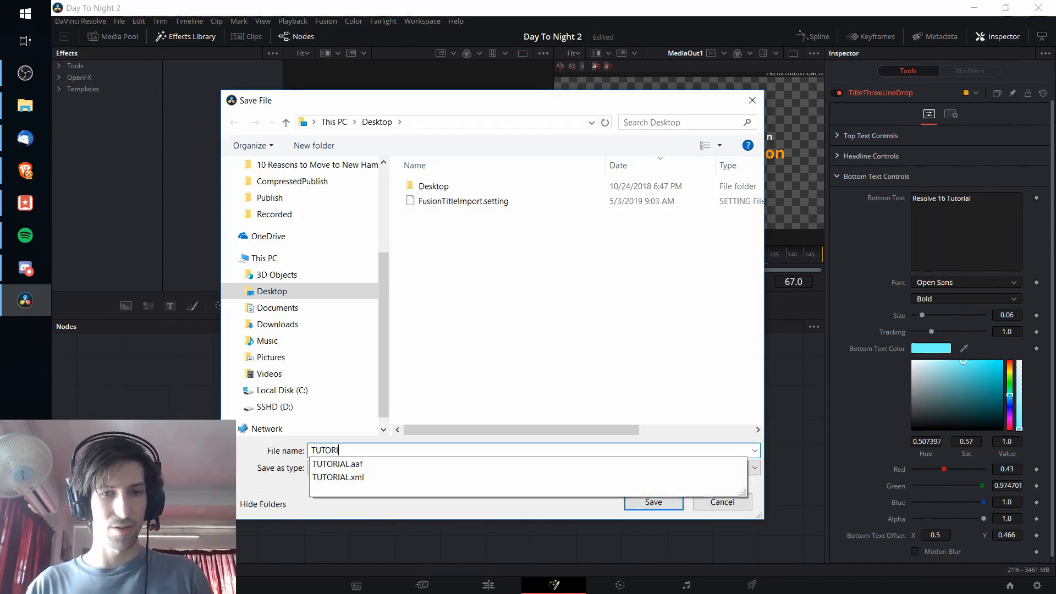
{"action": "type", "text": "ALFUSIONIMPORT"}
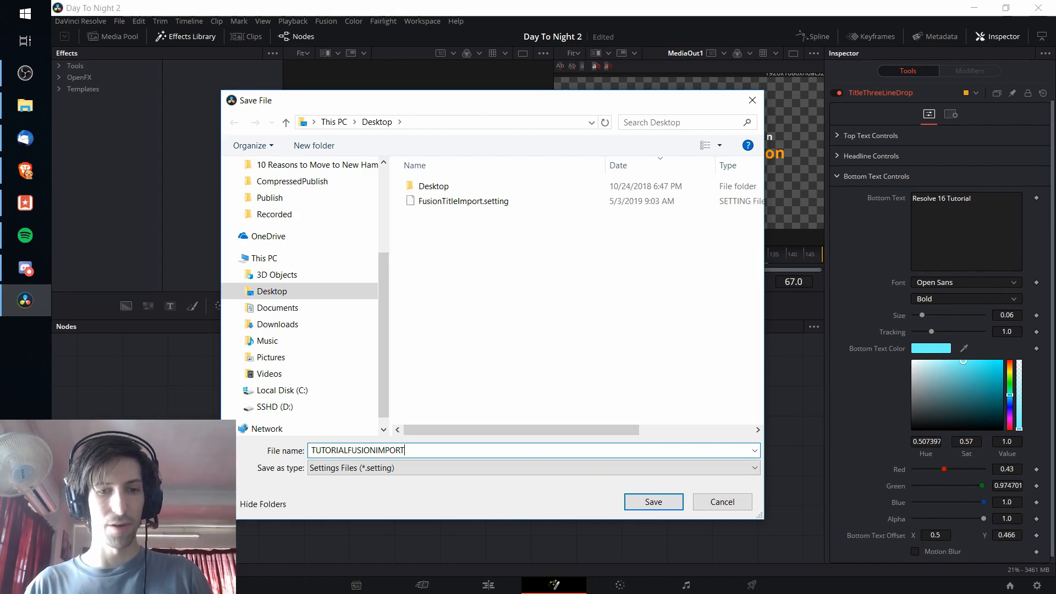
{"action": "key", "text": "Return"}
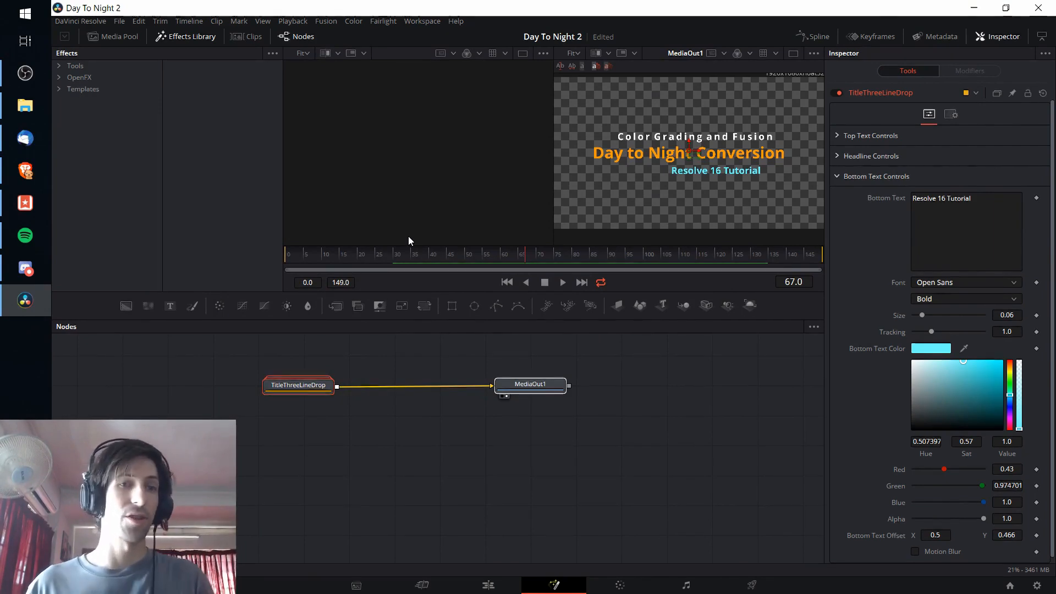
Step: Create a new project named Tutorial Import Project, discarding the unsaved changes in Day To Night 2
{"action": "left_click", "coordinate": [118, 23]}
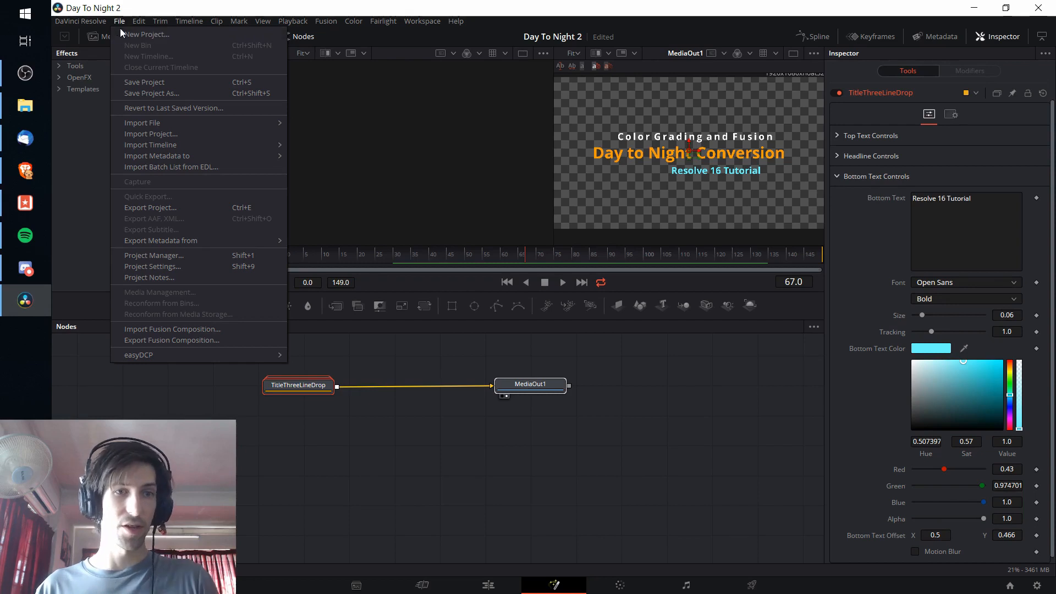
{"action": "left_click", "coordinate": [134, 35]}
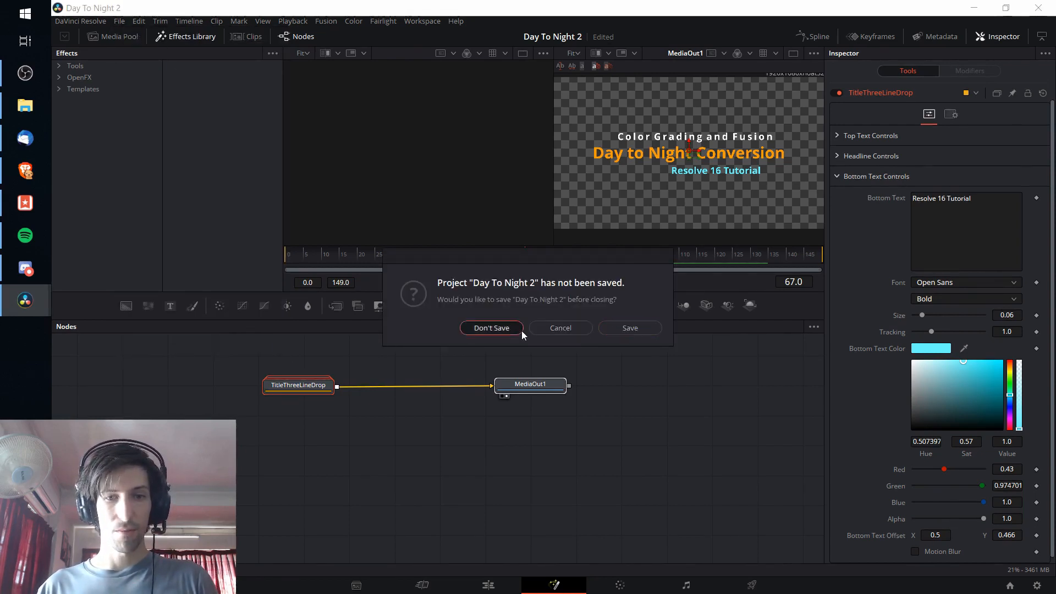
{"action": "left_click", "coordinate": [494, 328]}
{"action": "key", "text": "BackSpace"}
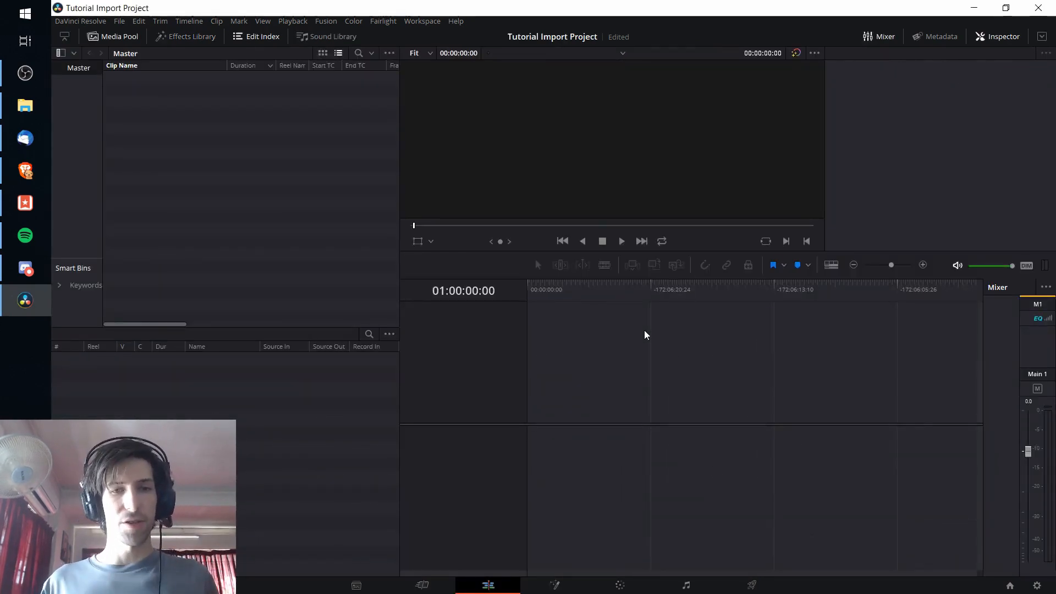
Step: Start a timeline import and load TUTORIAL.xml from the Desktop
{"action": "left_click_drag", "start_coordinate": [400, 225], "coordinate": [356, 226]}
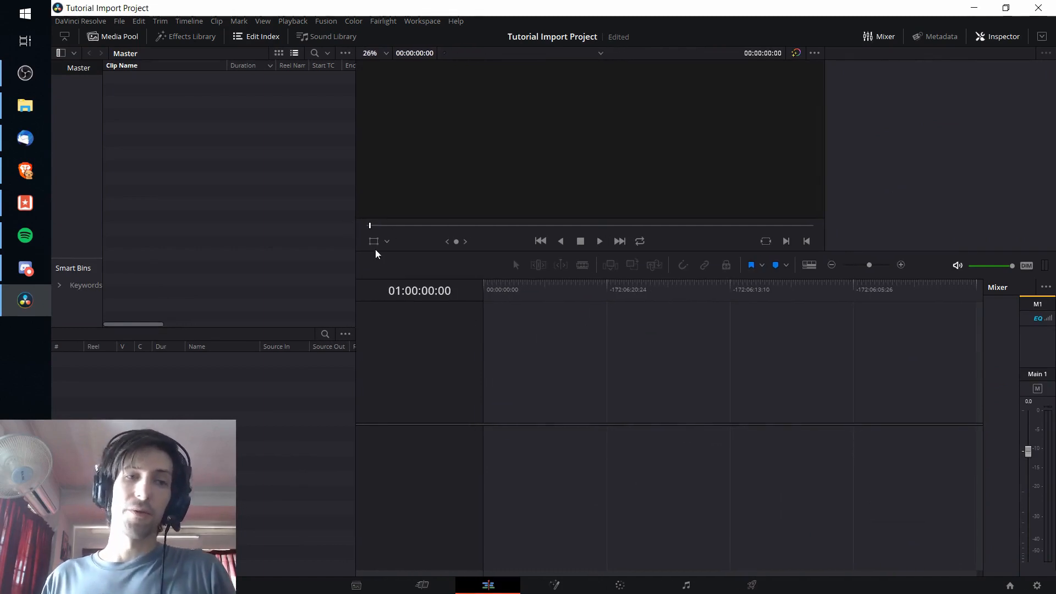
{"action": "left_click", "coordinate": [115, 24]}
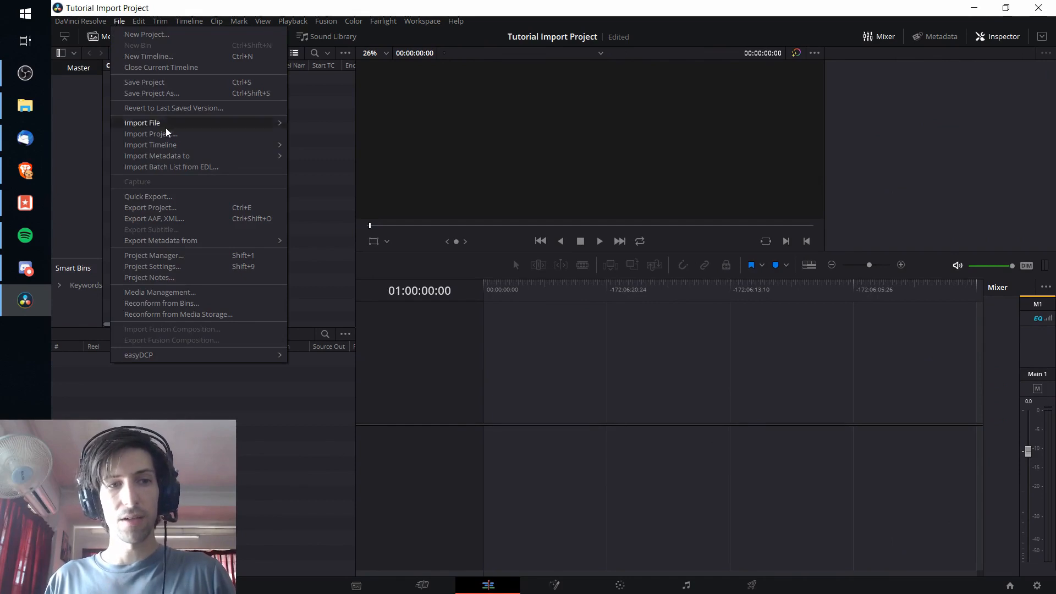
{"action": "mouse_move", "coordinate": [177, 151]}
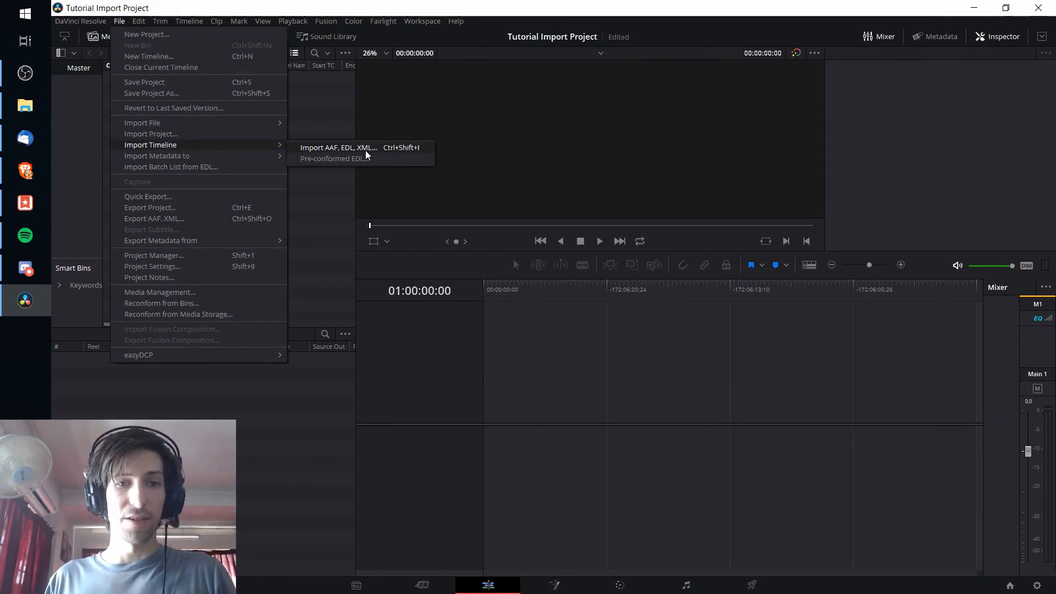
{"action": "left_click", "coordinate": [401, 152]}
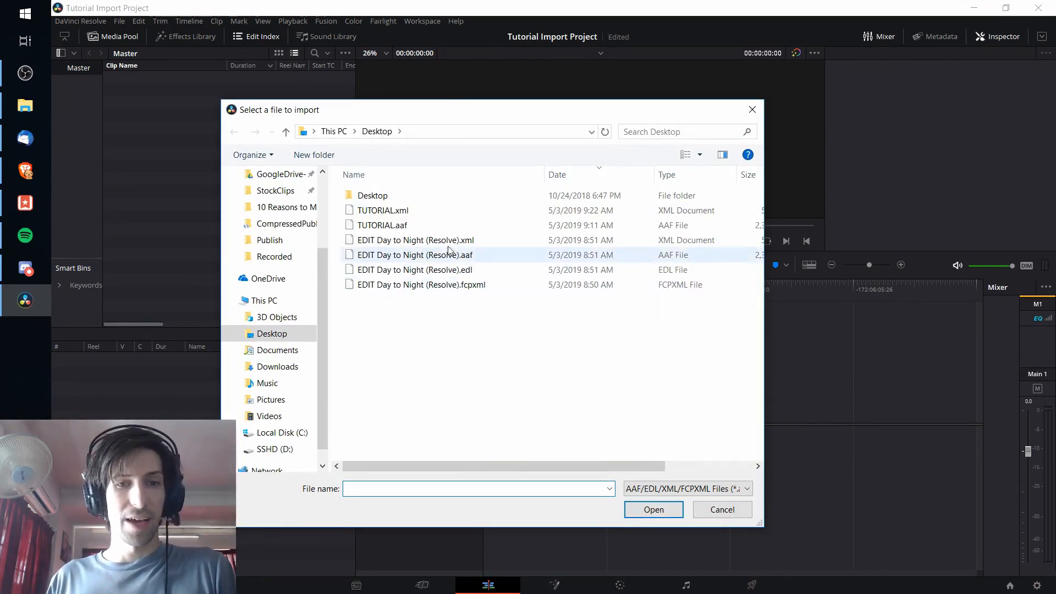
{"action": "left_click", "coordinate": [452, 216]}
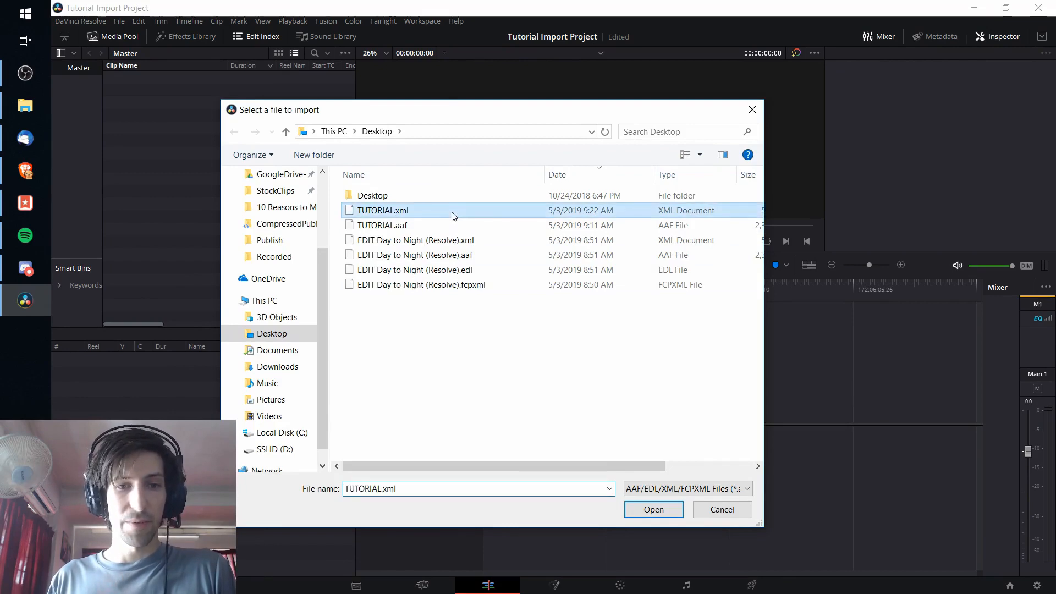
{"action": "left_click", "coordinate": [672, 511]}
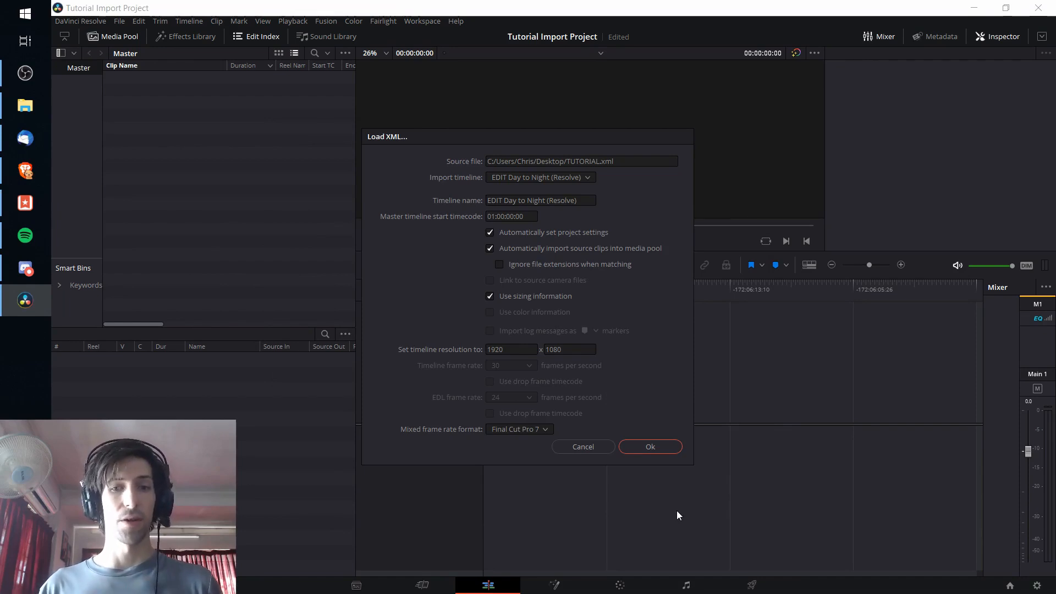
Step: Name the imported timeline Imported Edit and set the mixed frame rate format to Resolve
{"action": "left_click", "coordinate": [591, 200]}
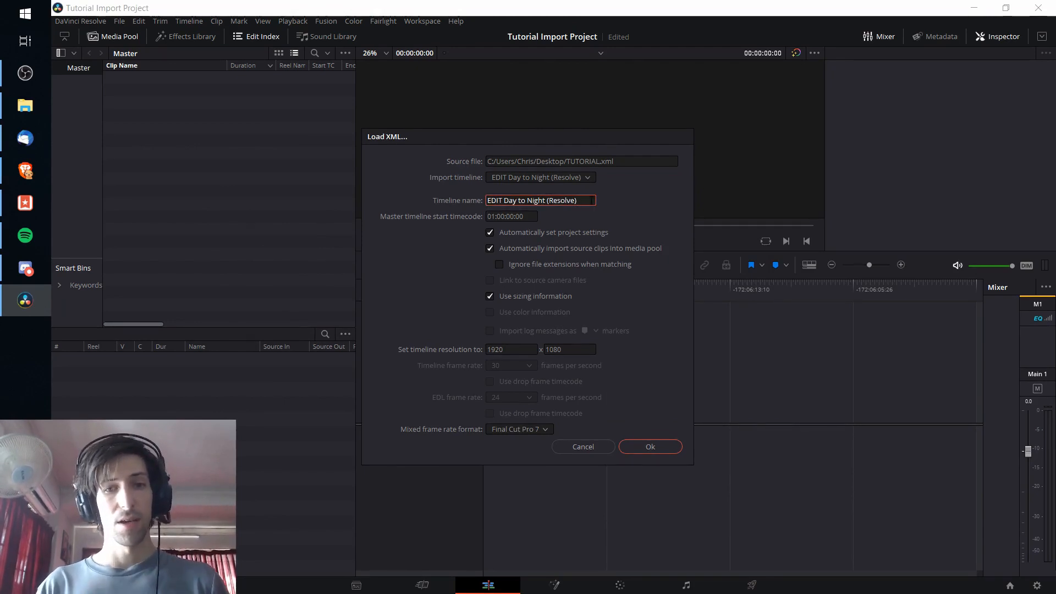
{"action": "key", "text": "ctrl+a"}
{"action": "key", "text": "BackSpace"}
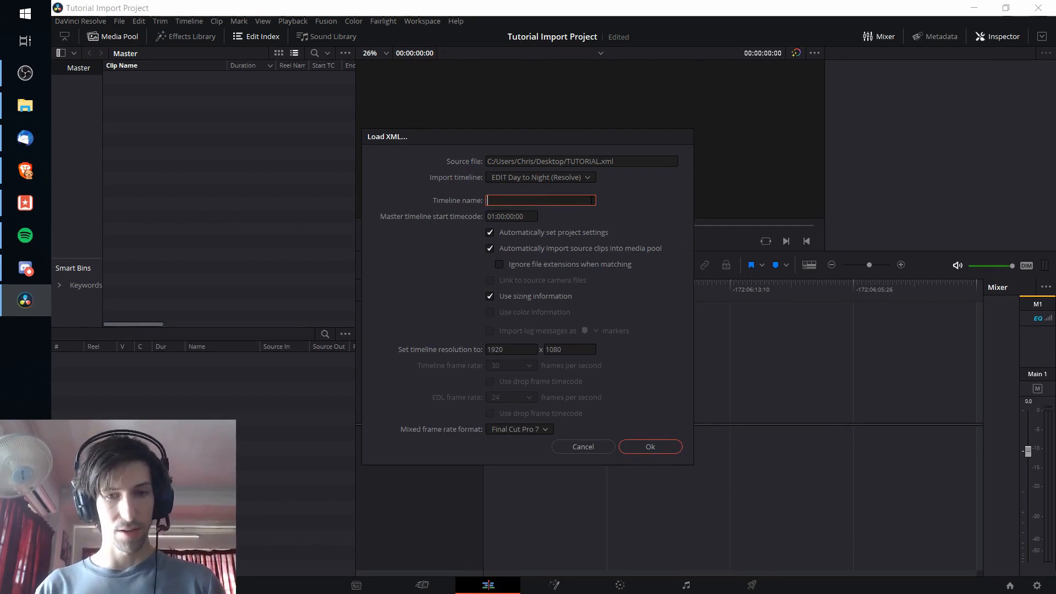
{"action": "type", "text": "Imported Edit"}
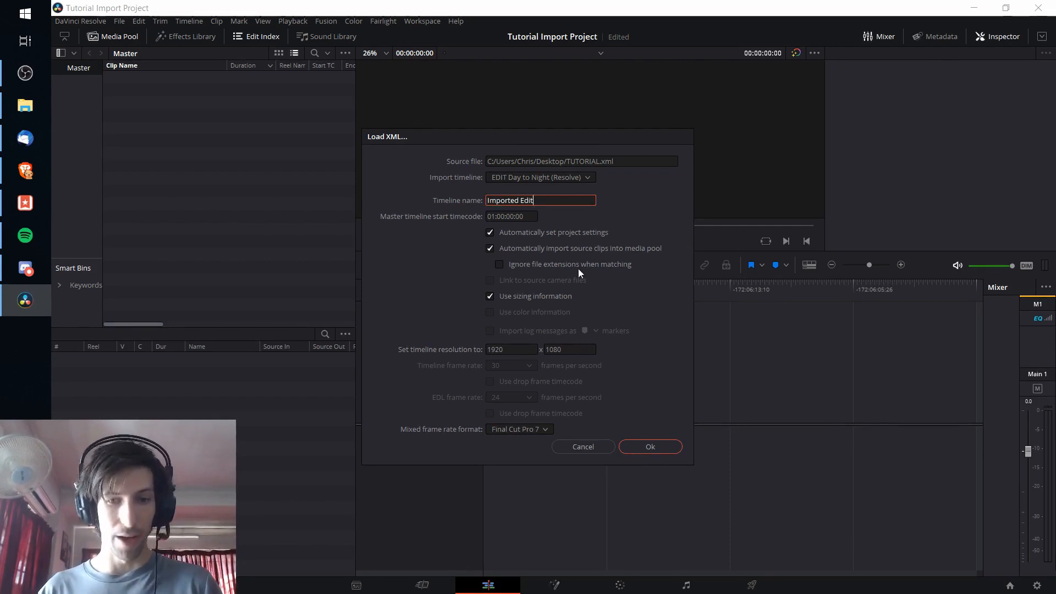
{"action": "left_click", "coordinate": [411, 444]}
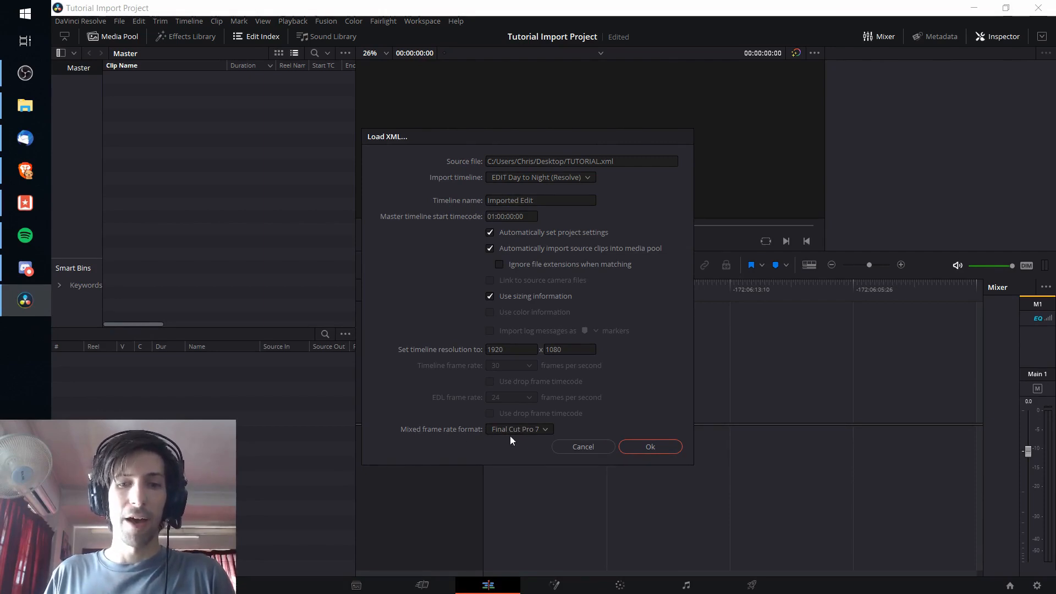
{"action": "left_click", "coordinate": [525, 430]}
{"action": "left_click", "coordinate": [537, 441]}
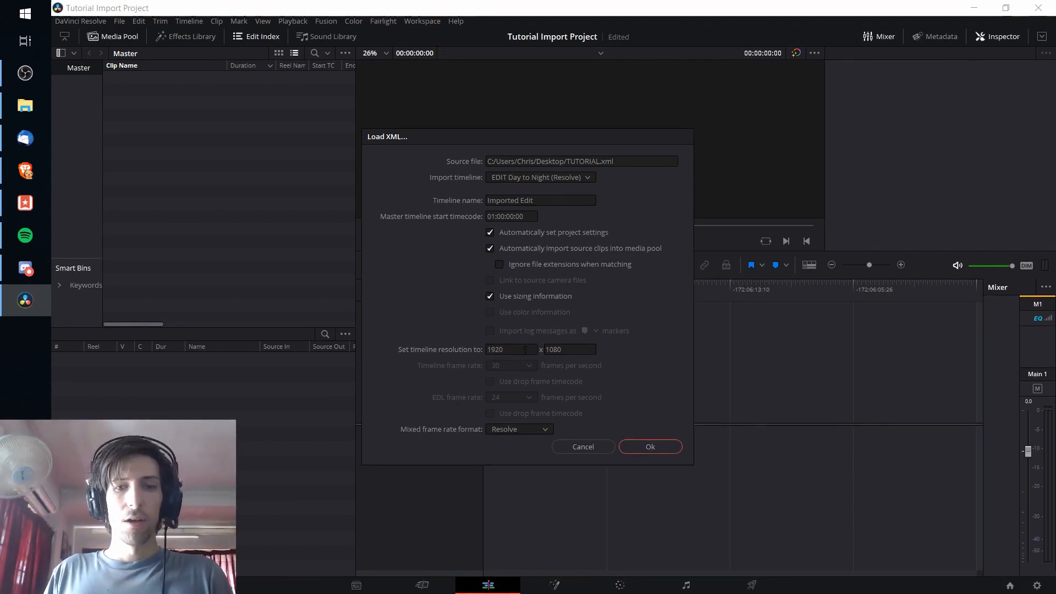
Step: Import the timeline without searching another folder for the missing clip, and dismiss the import log
{"action": "left_click", "coordinate": [642, 449]}
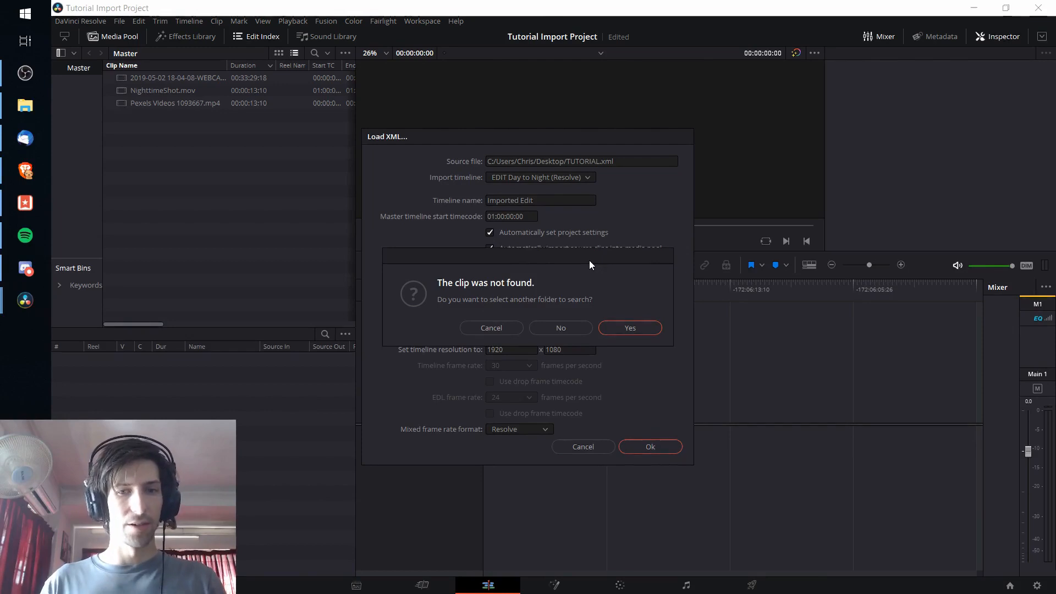
{"action": "left_click", "coordinate": [572, 322]}
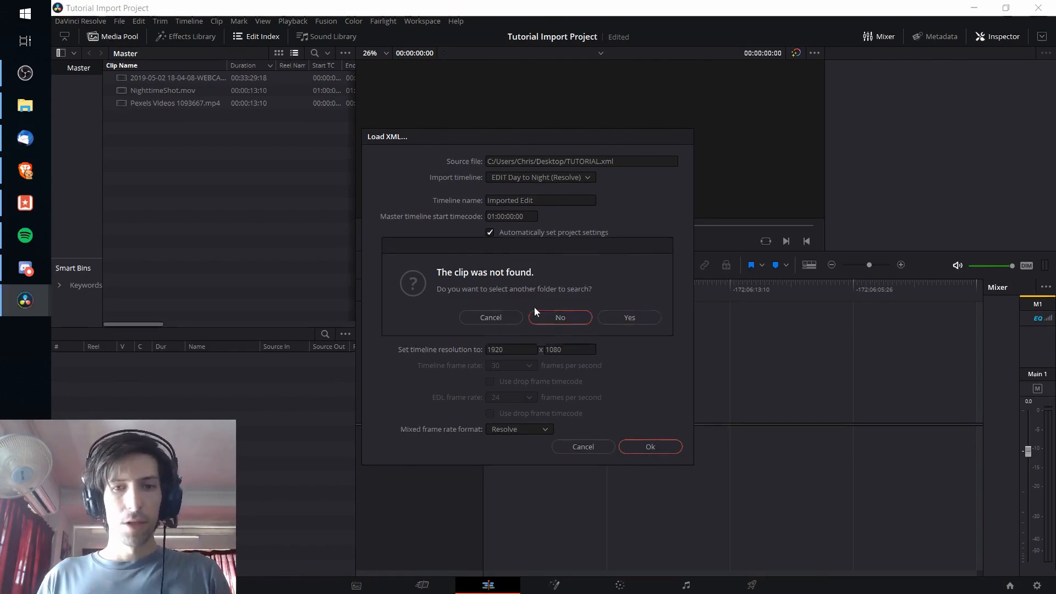
{"action": "left_click", "coordinate": [572, 322]}
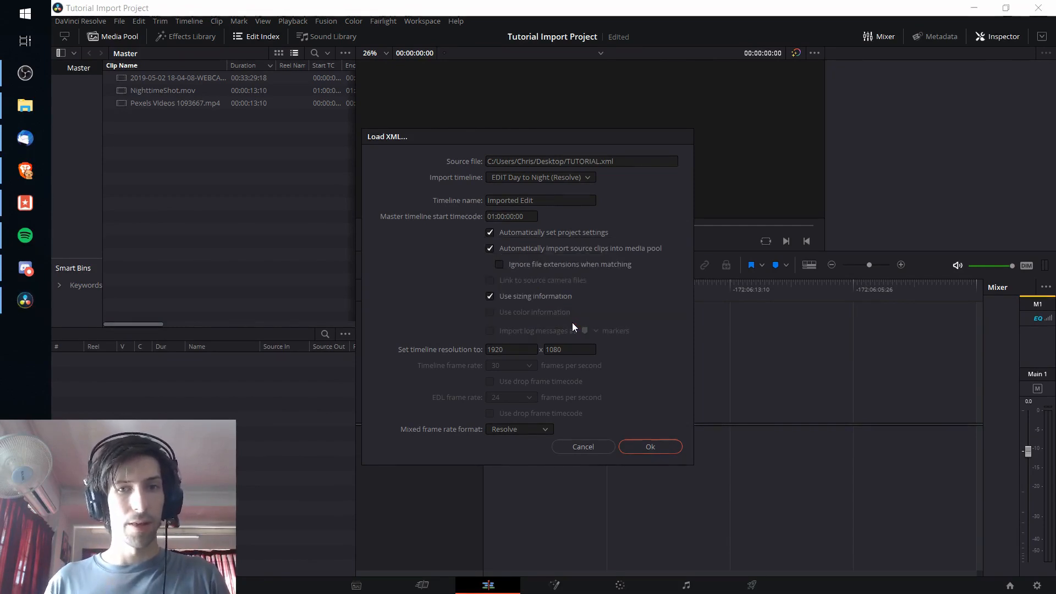
{"action": "key", "text": "Return"}
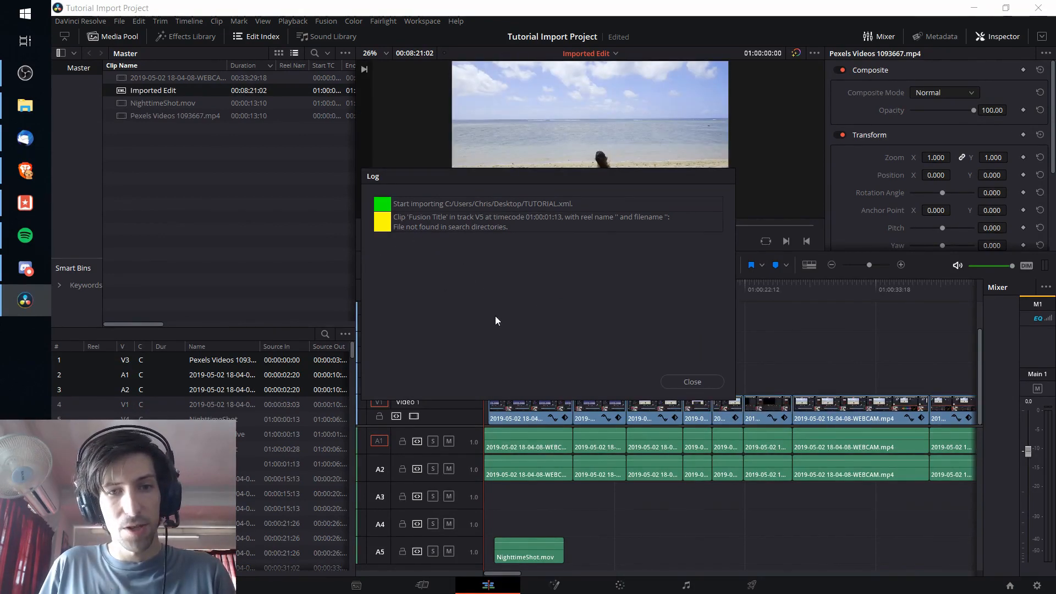
{"action": "left_click", "coordinate": [406, 224]}
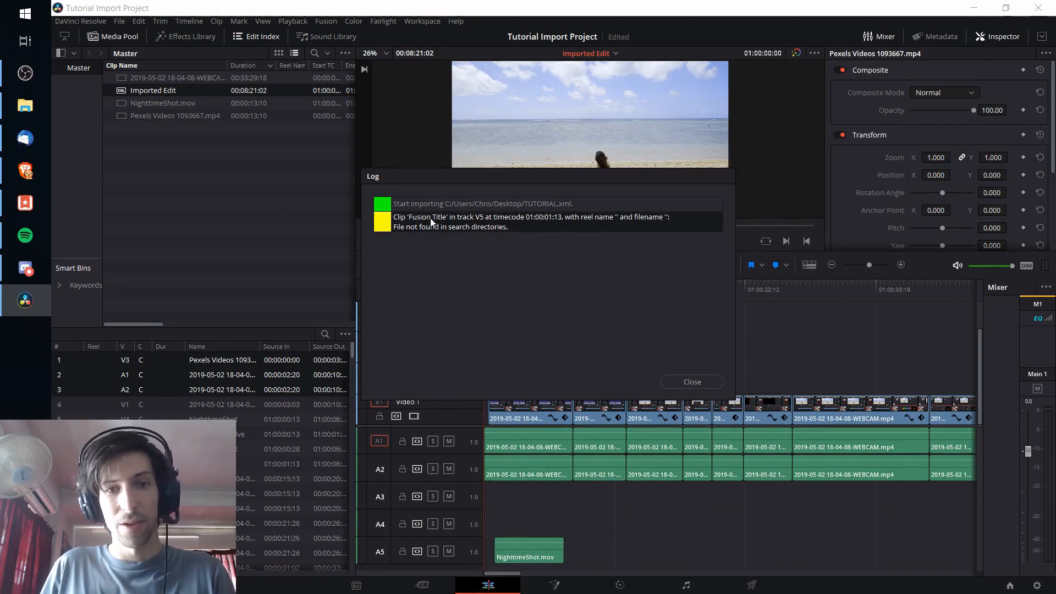
{"action": "left_click", "coordinate": [692, 383]}
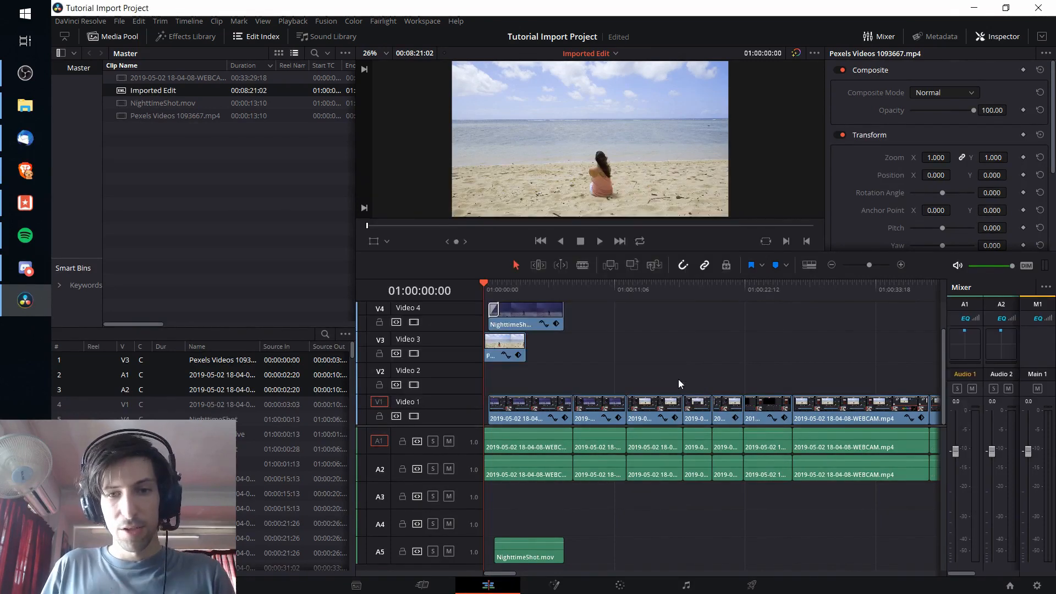
Step: Add a Fusion Composition to Video 5 directly after the offline Fusion Title clip
{"action": "scroll", "coordinate": [584, 357], "scroll_direction": "up", "scroll_amount": 1}
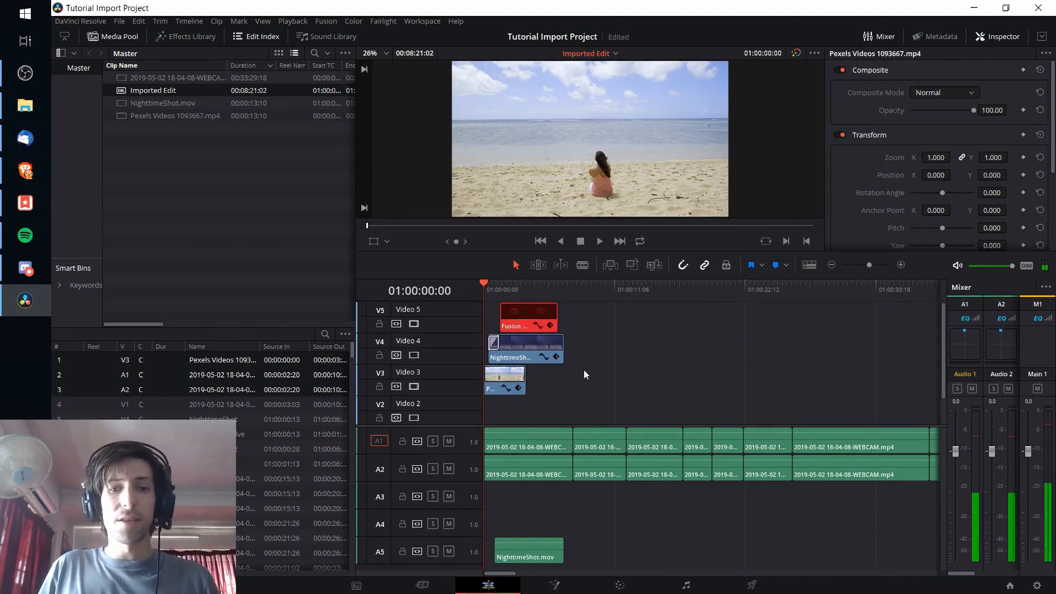
{"action": "scroll", "coordinate": [539, 409], "scroll_direction": "down", "scroll_amount": 1}
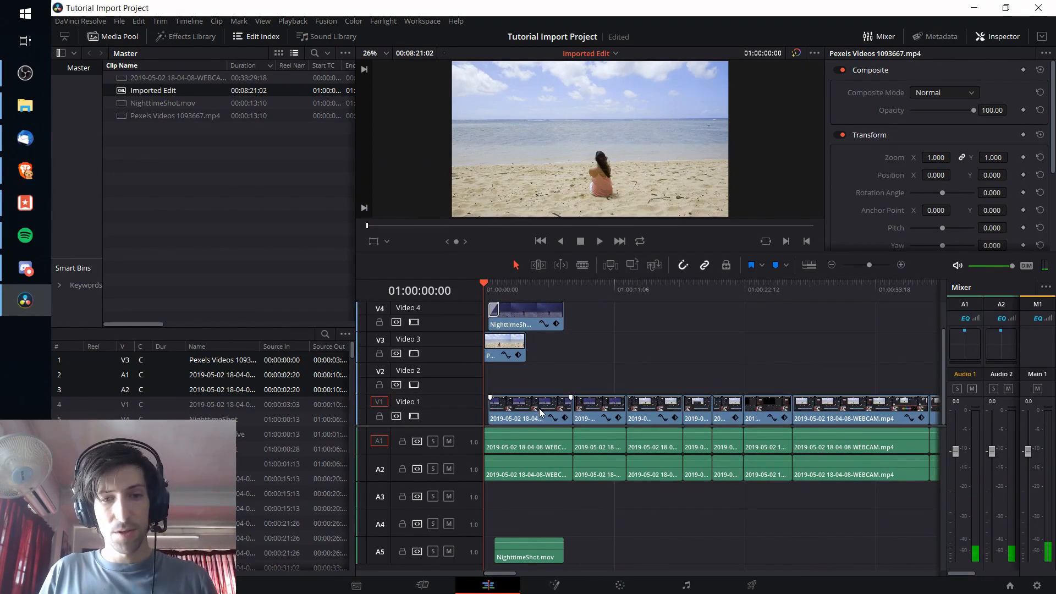
{"action": "scroll", "coordinate": [536, 400], "scroll_direction": "up", "scroll_amount": 1}
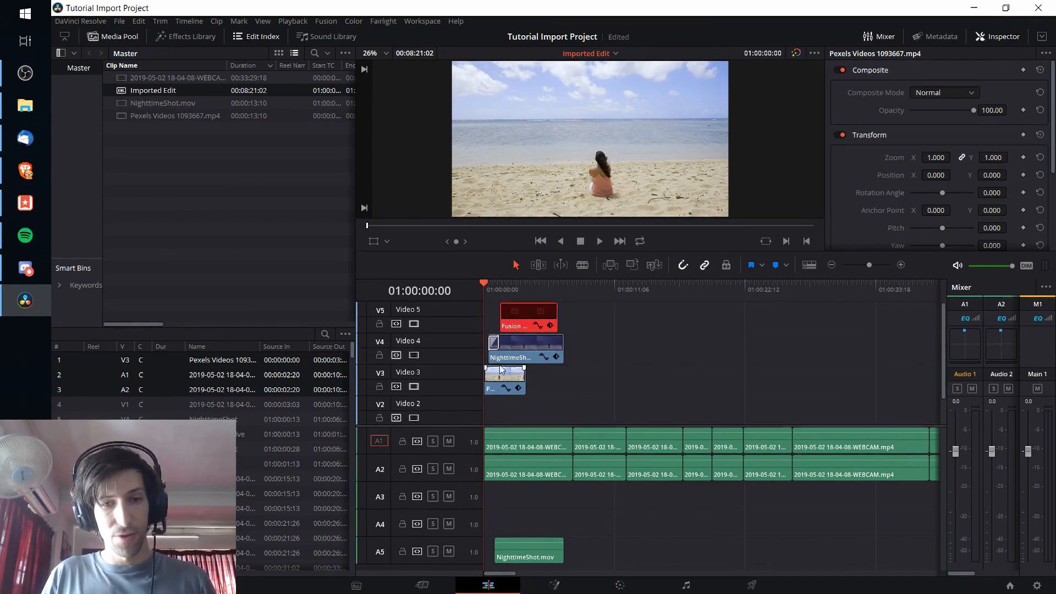
{"action": "left_click_drag", "start_coordinate": [498, 574], "coordinate": [524, 515]}
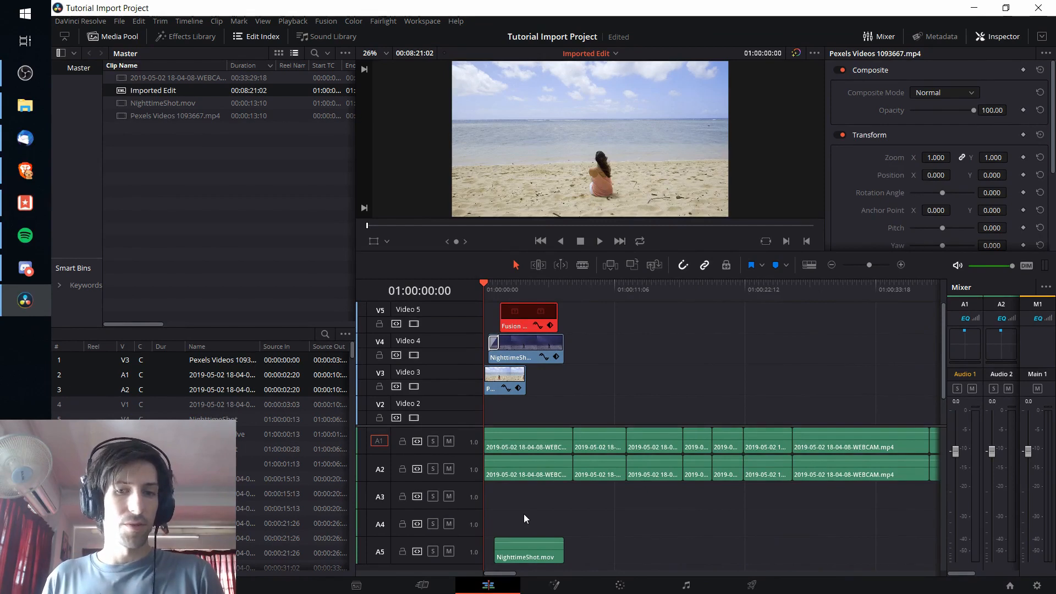
{"action": "left_click", "coordinate": [498, 292]}
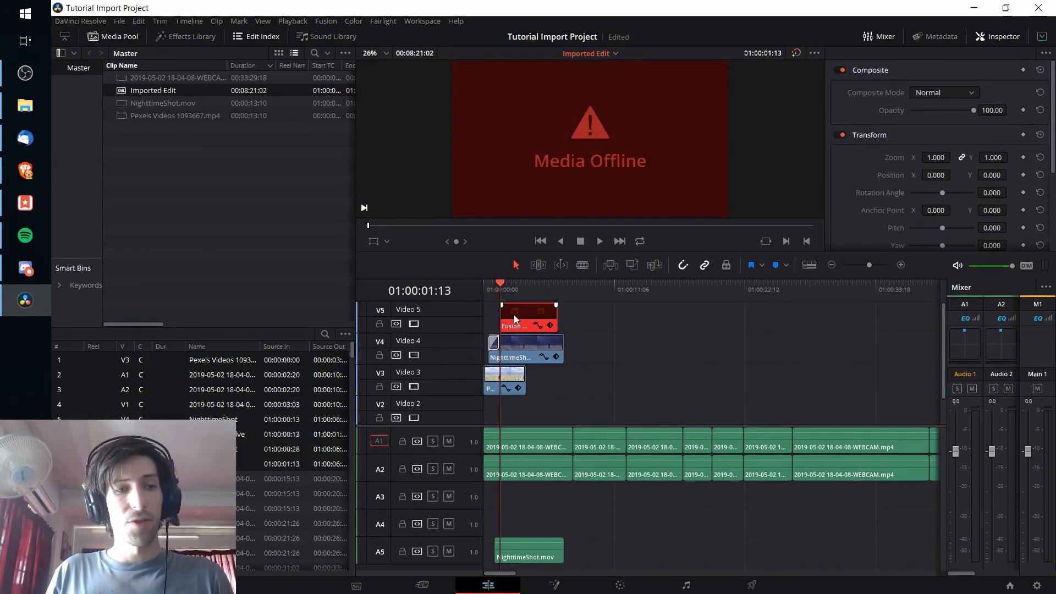
{"action": "left_click", "coordinate": [559, 296]}
{"action": "left_click", "coordinate": [173, 34]}
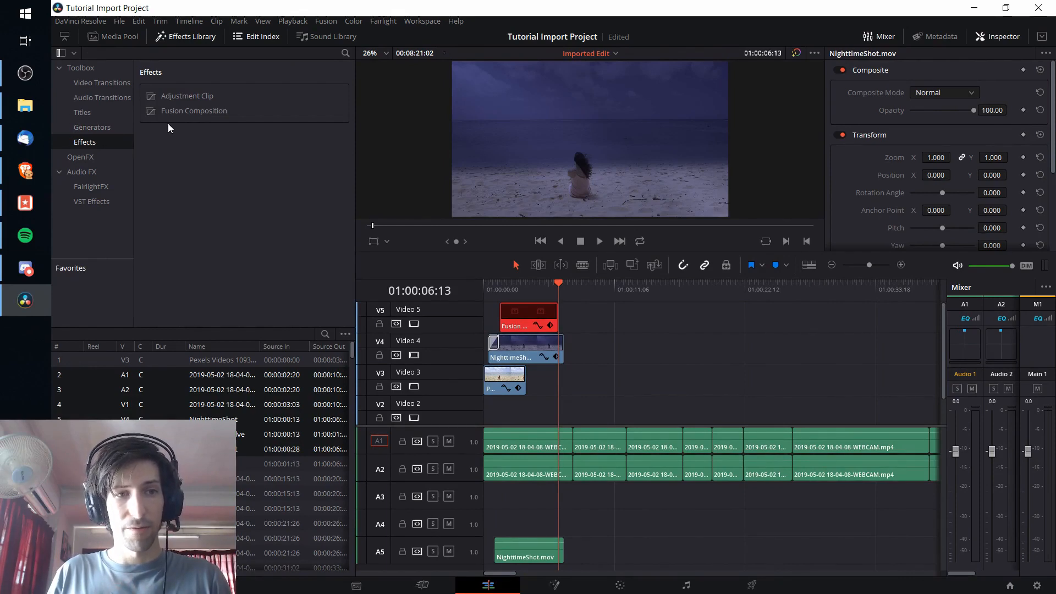
{"action": "left_click_drag", "start_coordinate": [178, 112], "coordinate": [547, 311]}
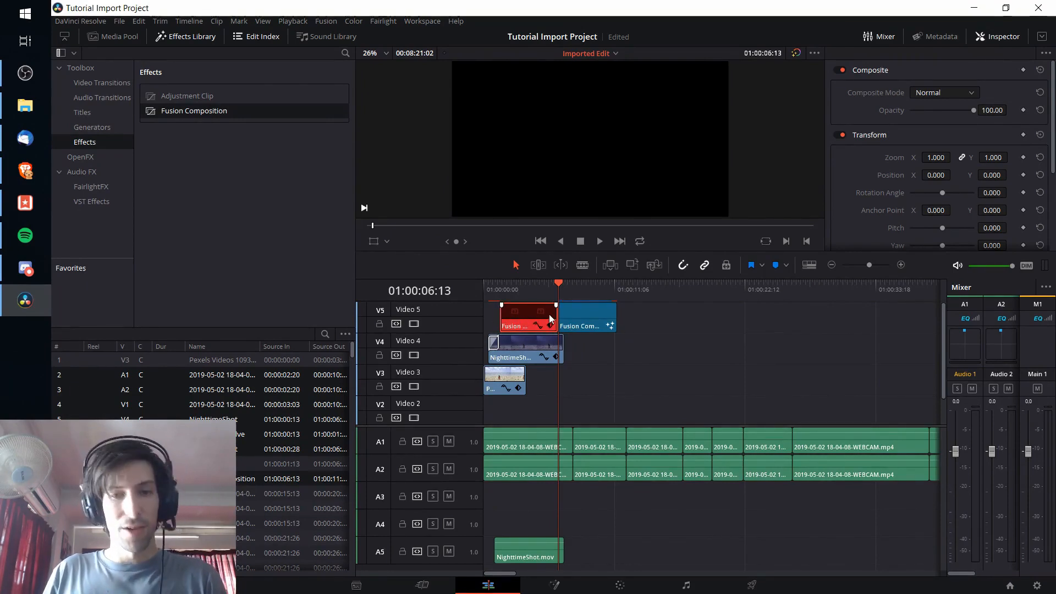
Step: Open the new Fusion Composition in Fusion and bring the saved title settings file from the Desktop into its node graph
{"action": "left_click", "coordinate": [572, 318]}
{"action": "left_click", "coordinate": [579, 291]}
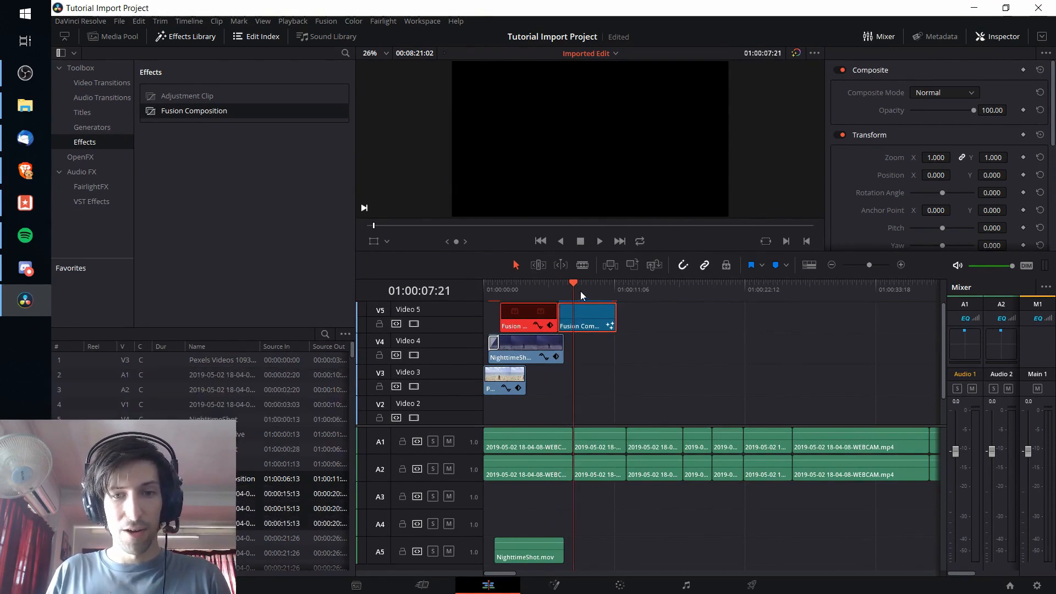
{"action": "left_click", "coordinate": [566, 588]}
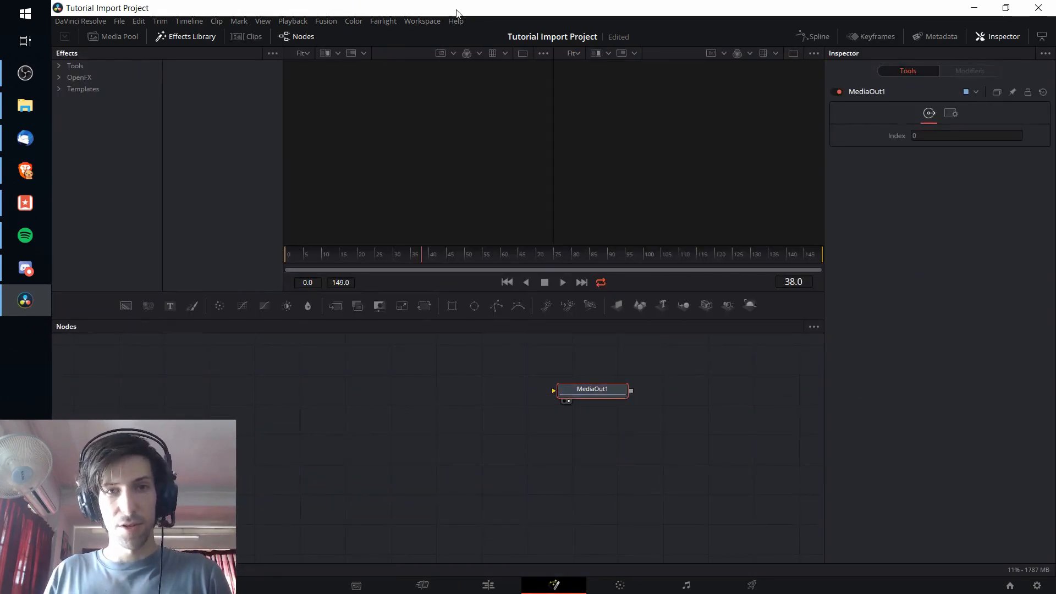
{"action": "left_click_drag", "start_coordinate": [456, 10], "coordinate": [723, 12]}
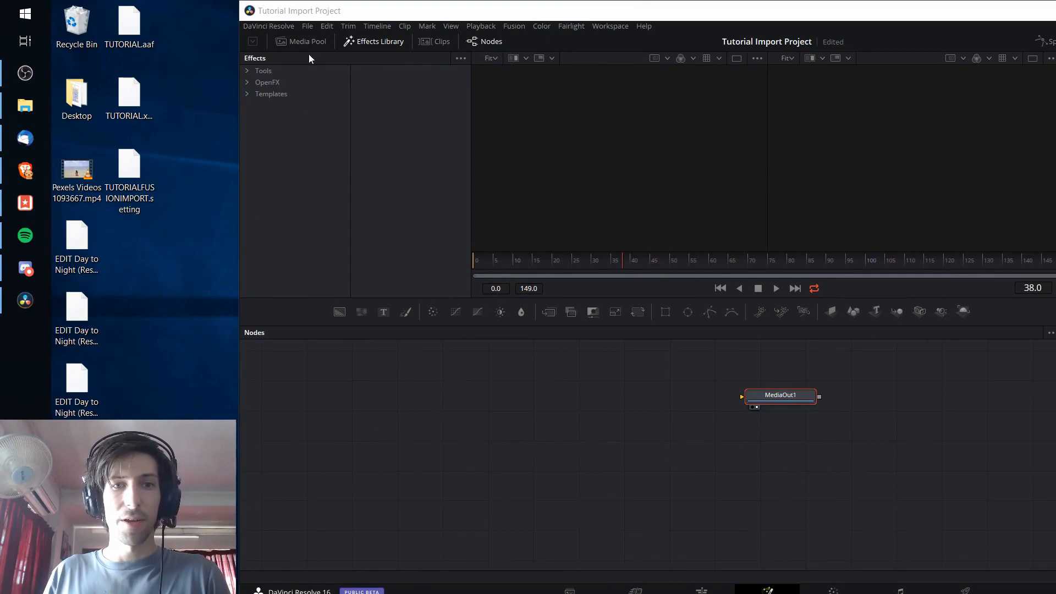
{"action": "left_click_drag", "start_coordinate": [139, 160], "coordinate": [586, 435]}
{"action": "double_click", "coordinate": [631, 16]}
Step: Delete the original MediaOut1 node and show the controls of the imported TitleThreeLineDrop node
{"action": "left_click", "coordinate": [586, 392]}
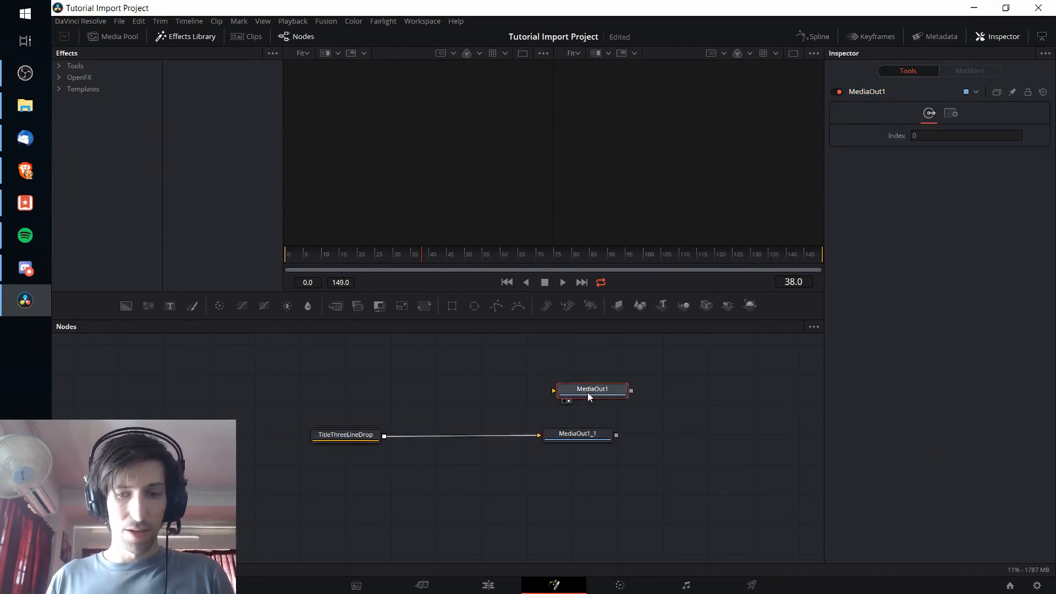
{"action": "key", "text": "Delete"}
{"action": "double_click", "coordinate": [366, 438]}
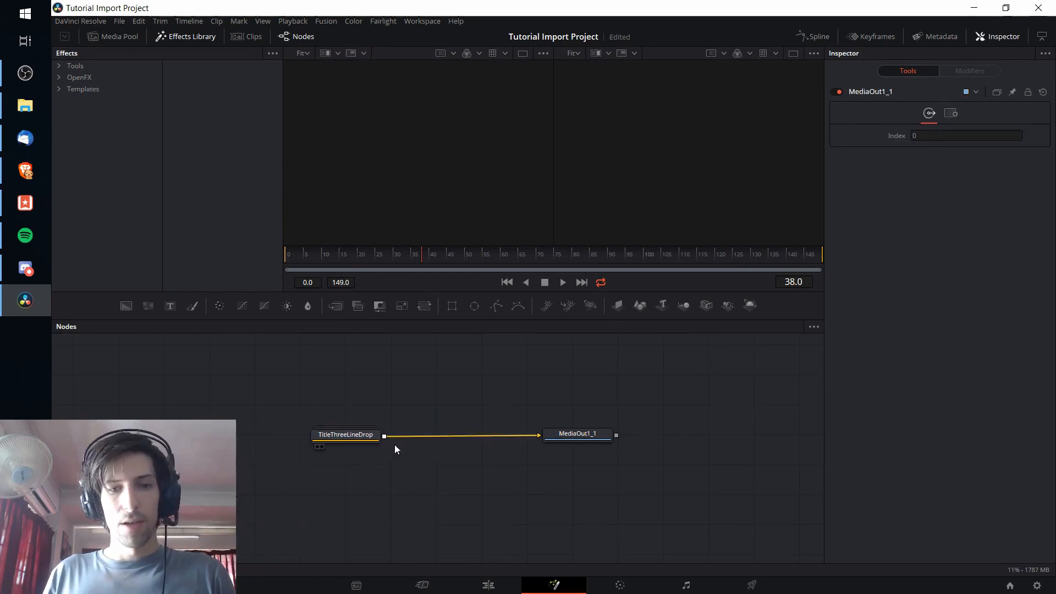
{"action": "left_click", "coordinate": [318, 437]}
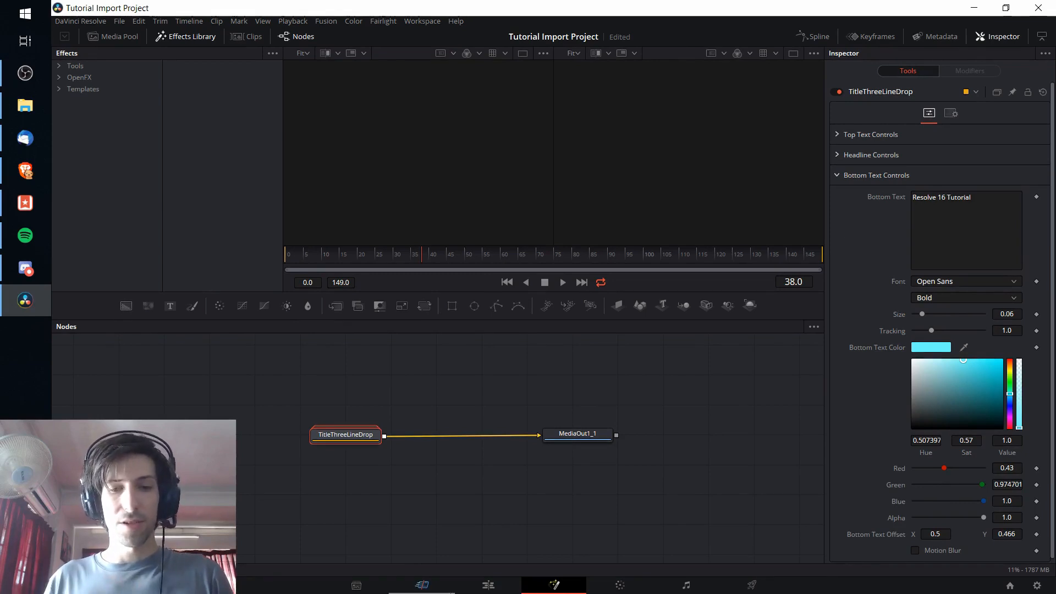
Step: Return to the edit timeline and replace the offline title clip on Video 5 with the Fusion Composition clip
{"action": "left_click", "coordinate": [487, 584]}
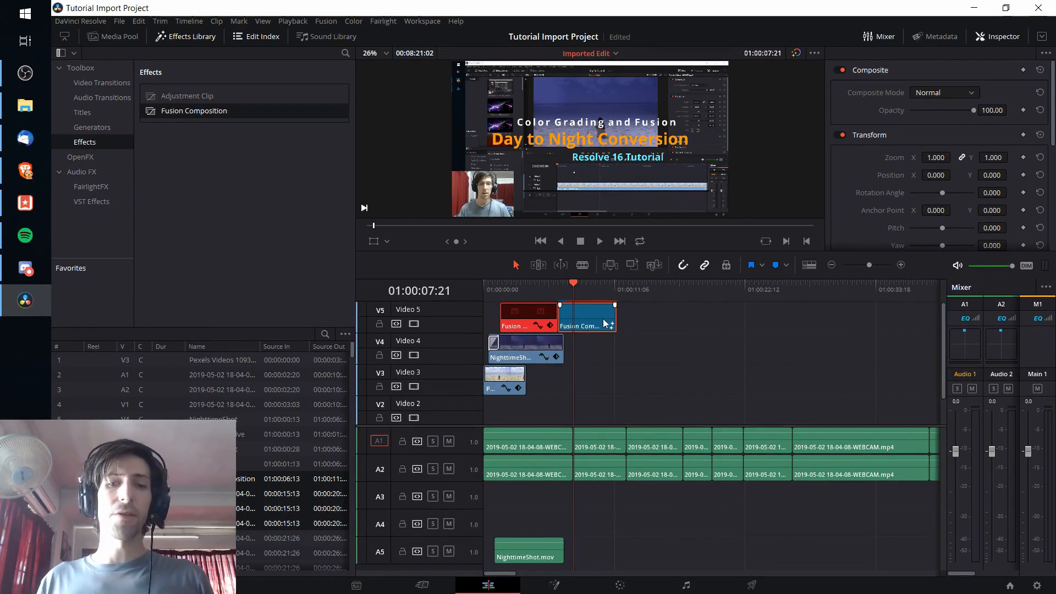
{"action": "left_click_drag", "start_coordinate": [592, 323], "coordinate": [542, 318]}
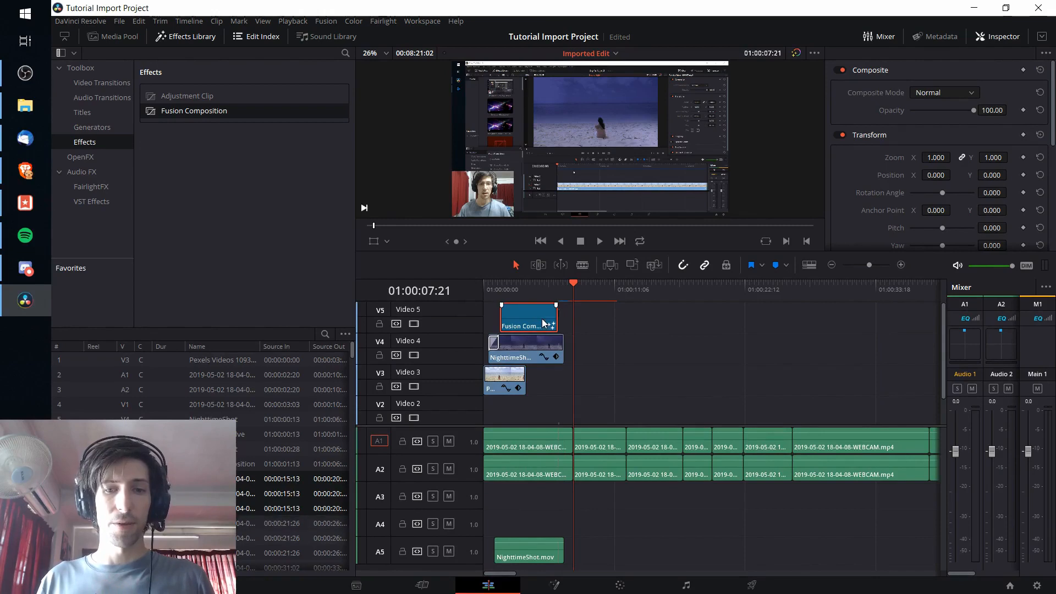
{"action": "left_click", "coordinate": [595, 323]}
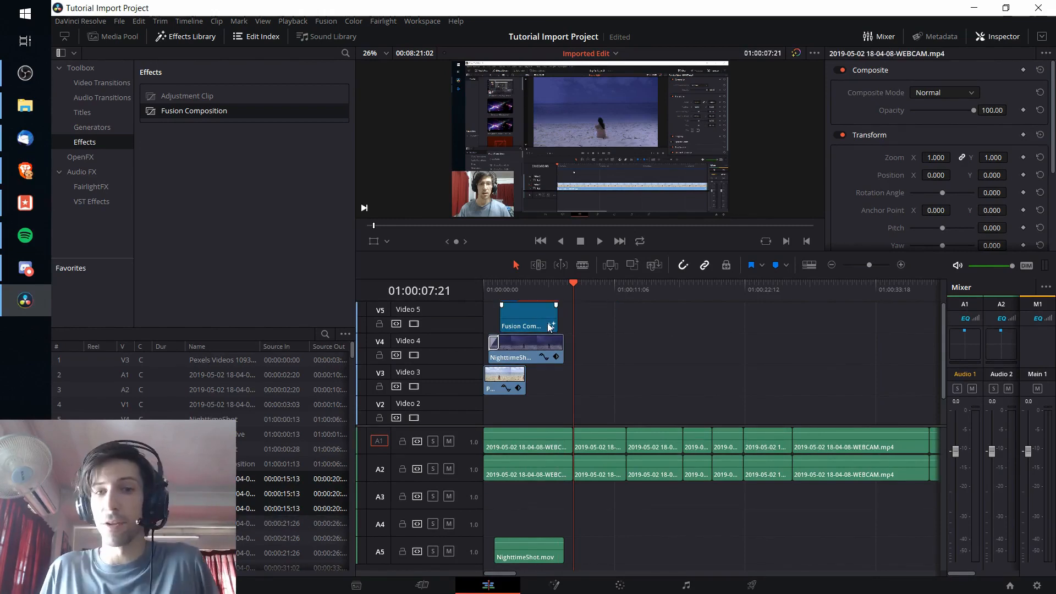
Step: Play the opening of the timeline through the Fusion title on Video 5 to check it
{"action": "left_click", "coordinate": [523, 292]}
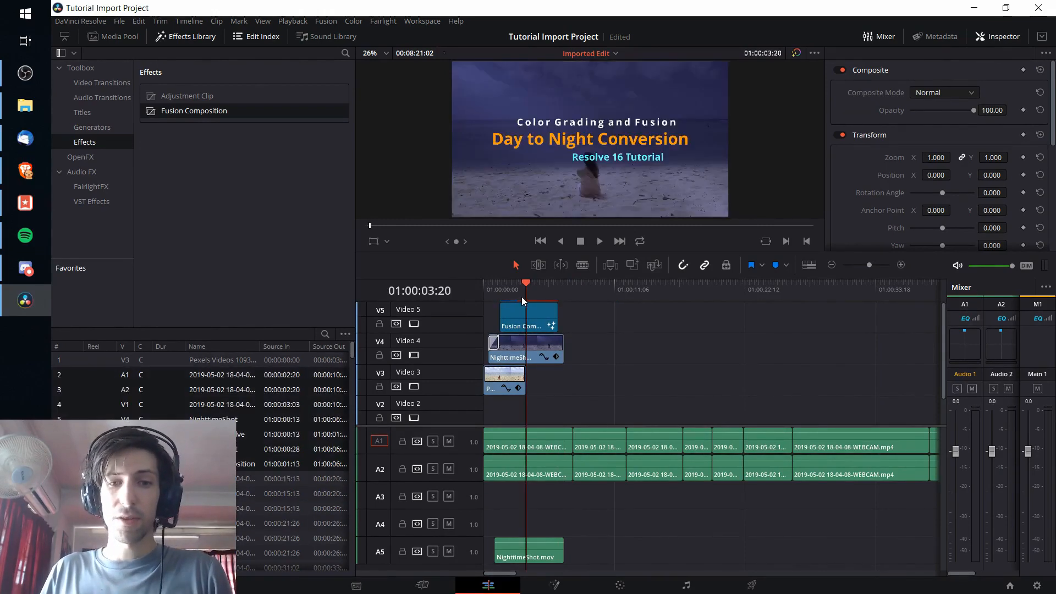
{"action": "left_click", "coordinate": [495, 285]}
{"action": "key", "text": "space"}
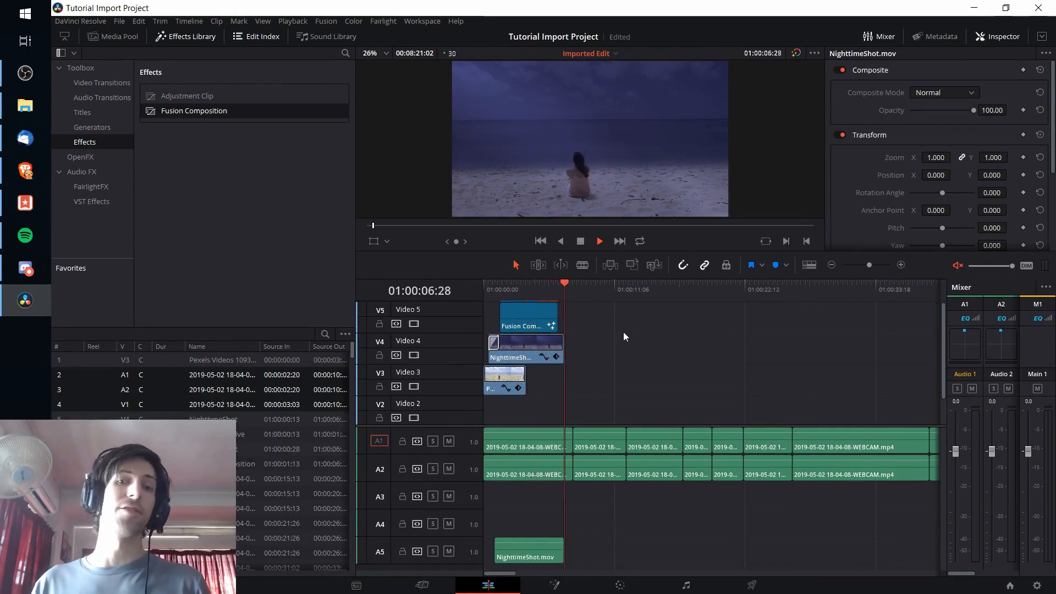
{"action": "key", "text": "space"}
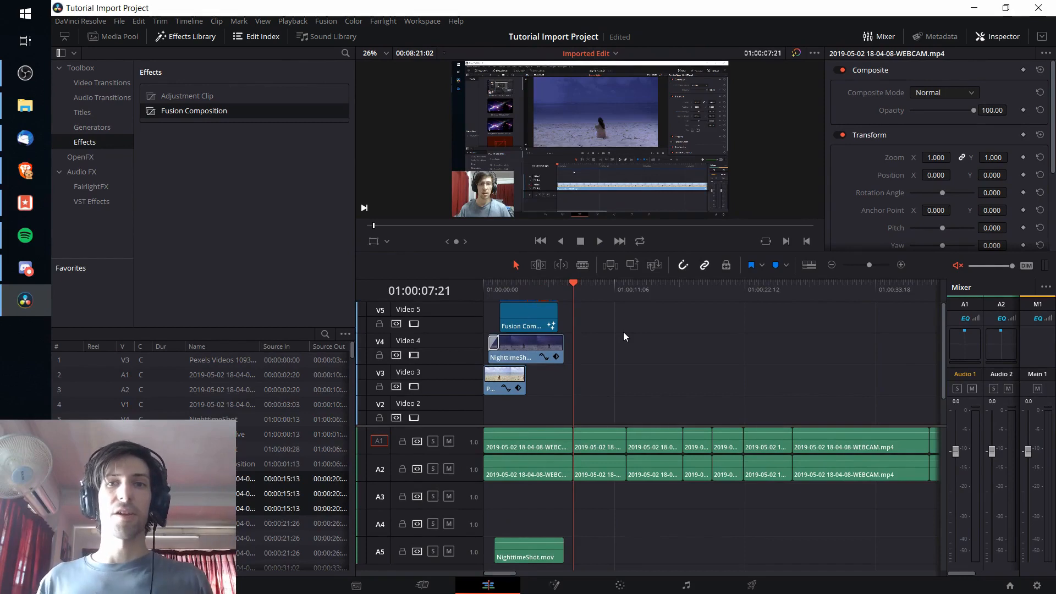